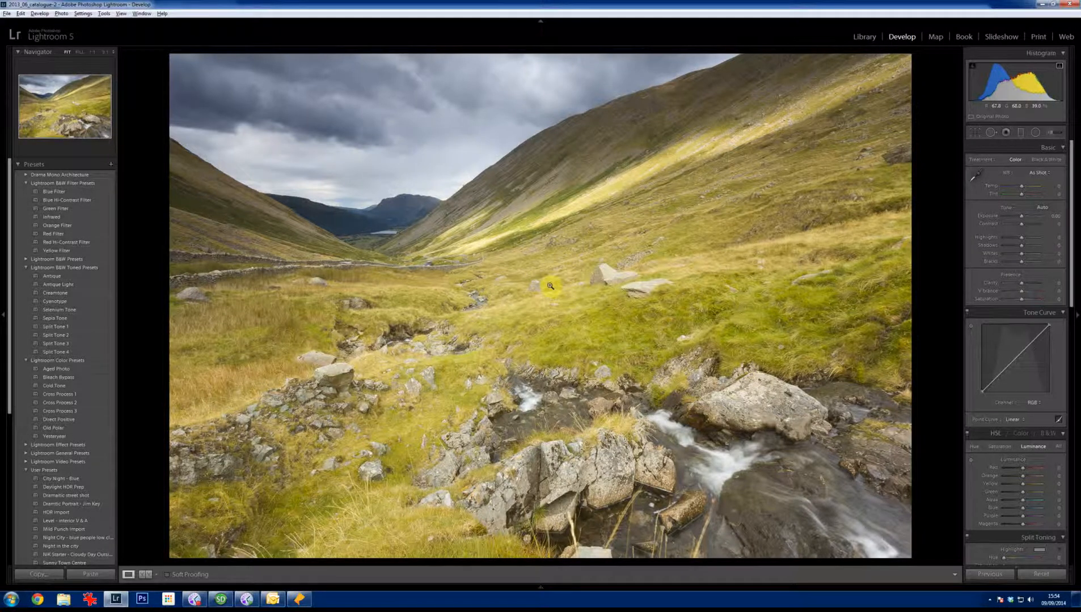
right_click(550, 286)
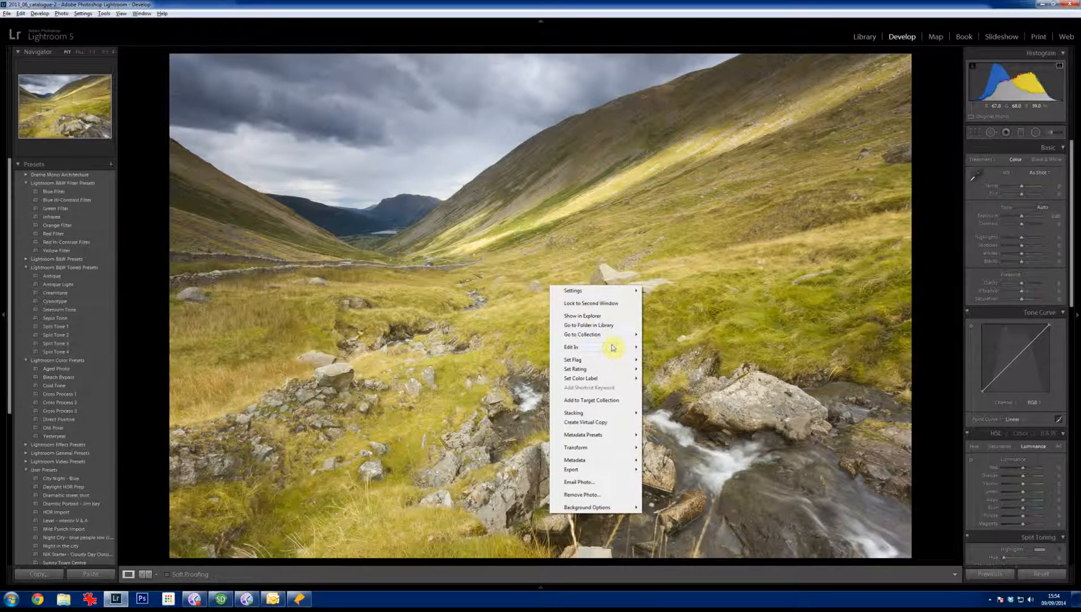
mouse_move(612, 348)
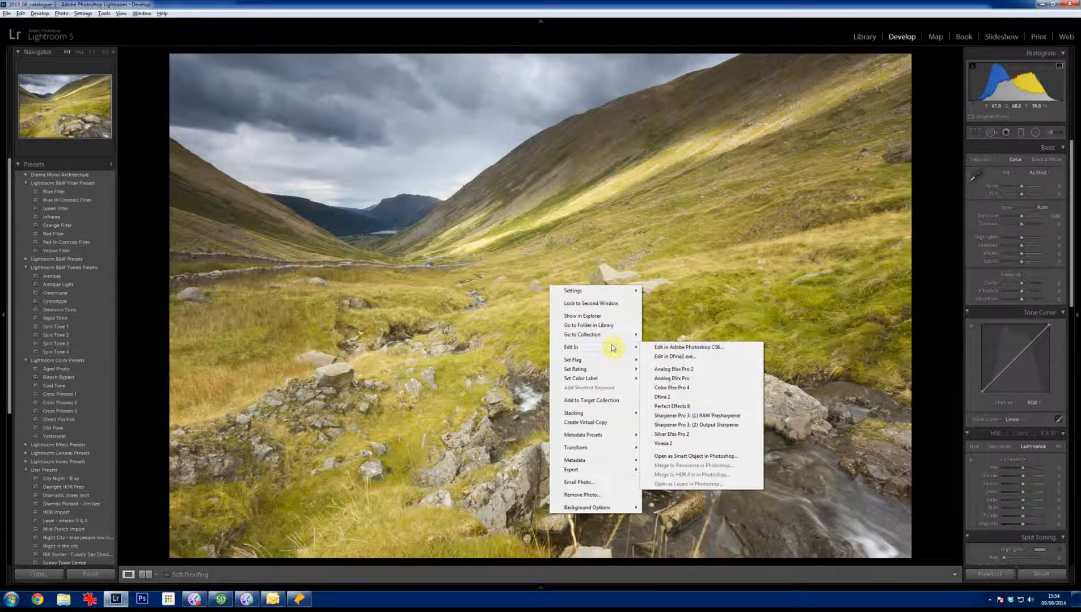
click(691, 445)
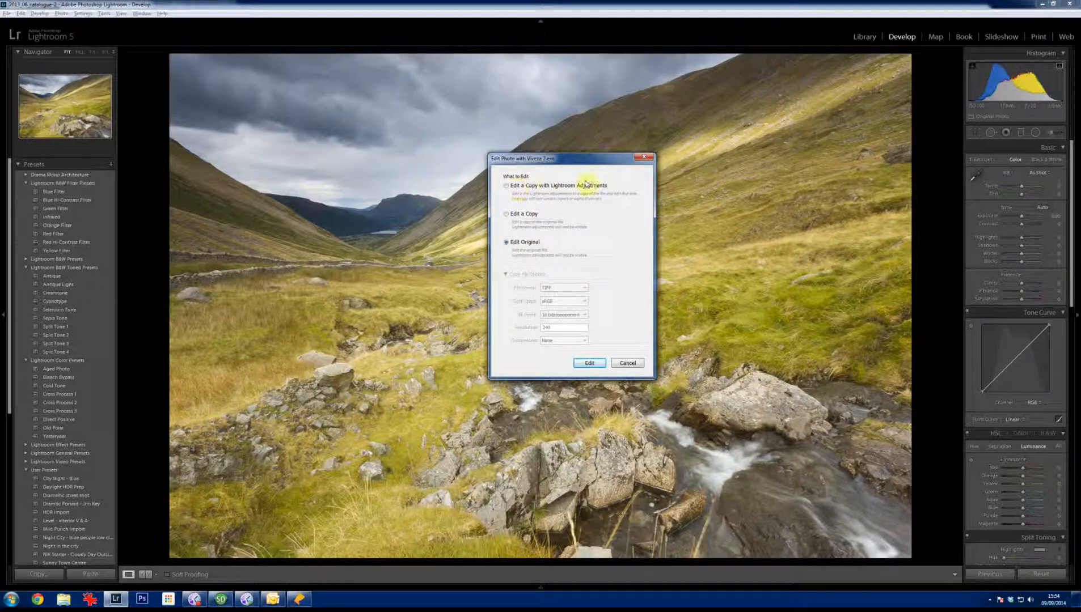
click(637, 365)
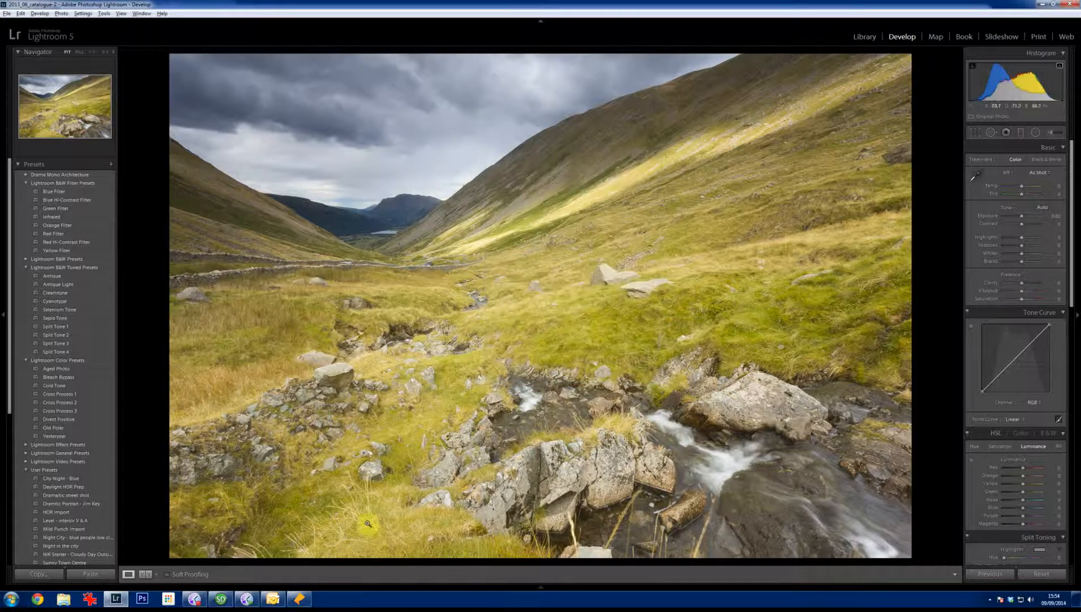
Step: Switch to Viveza 2 and view the photo in the split and side-by-side previews before returning to single image view
click(300, 602)
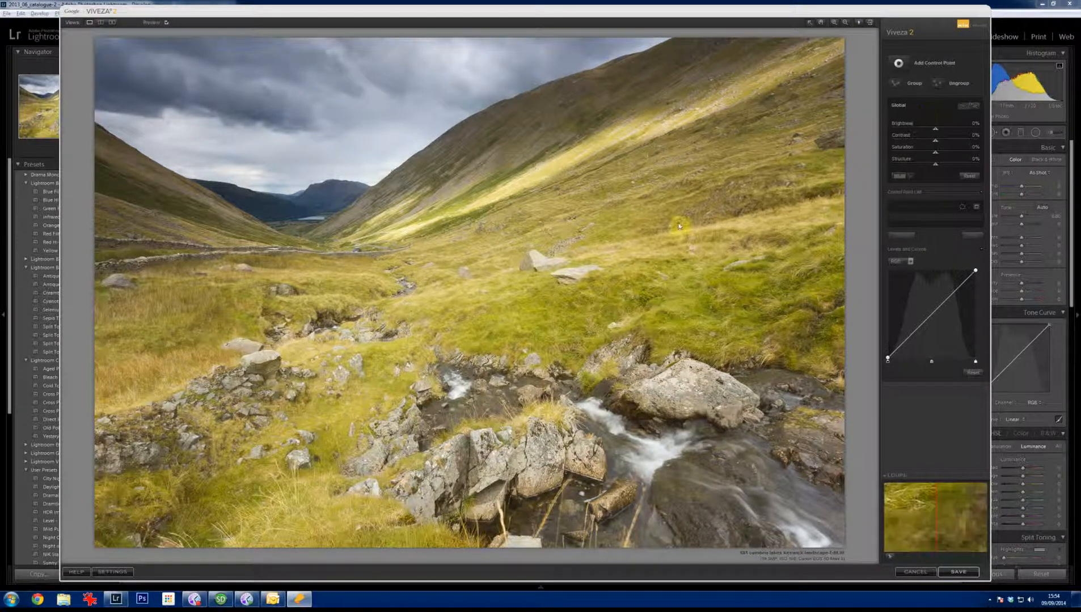
click(101, 24)
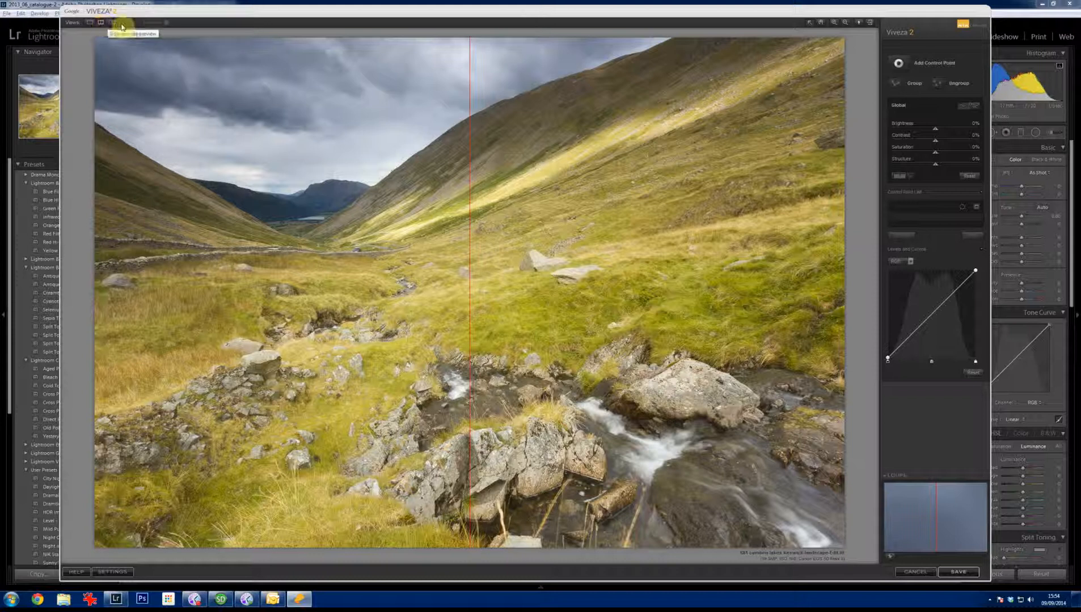
click(113, 24)
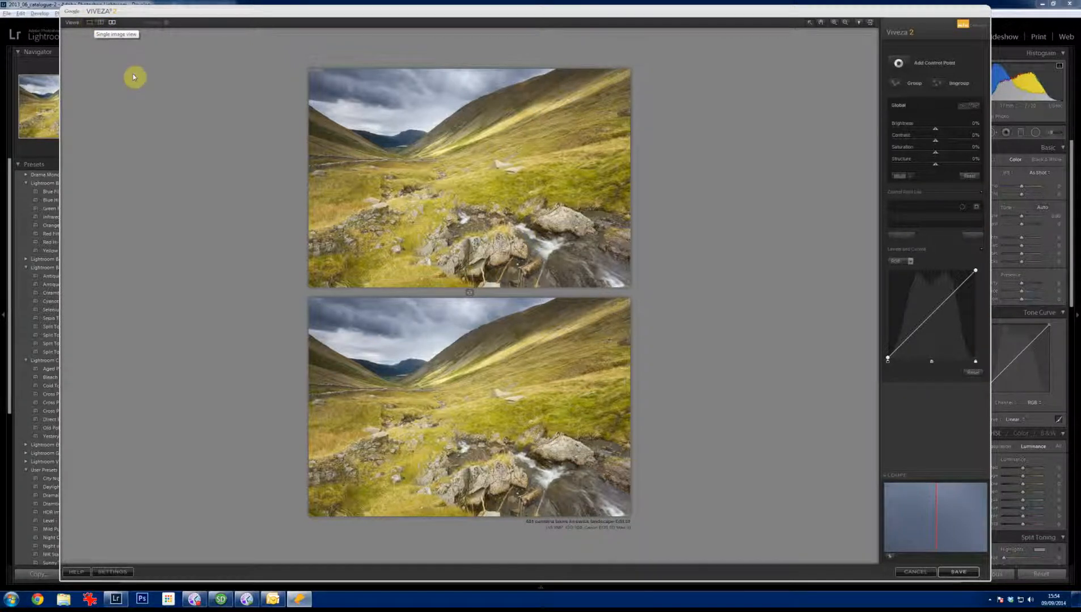
click(90, 22)
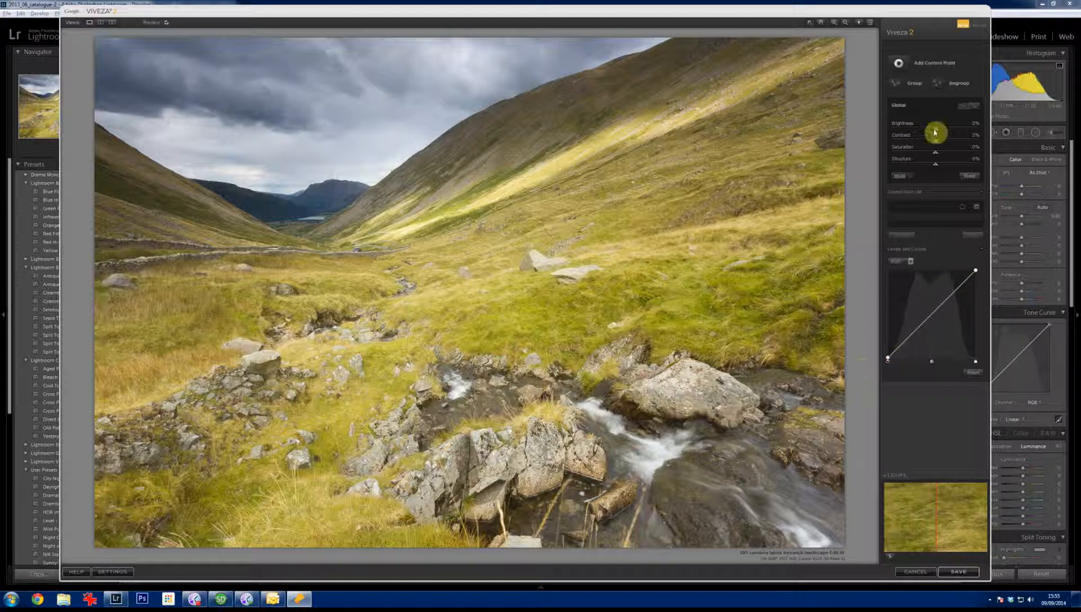
Step: Try brighter and darker global brightness settings on the photo and reset brightness to 0%
drag(935, 133, 951, 132)
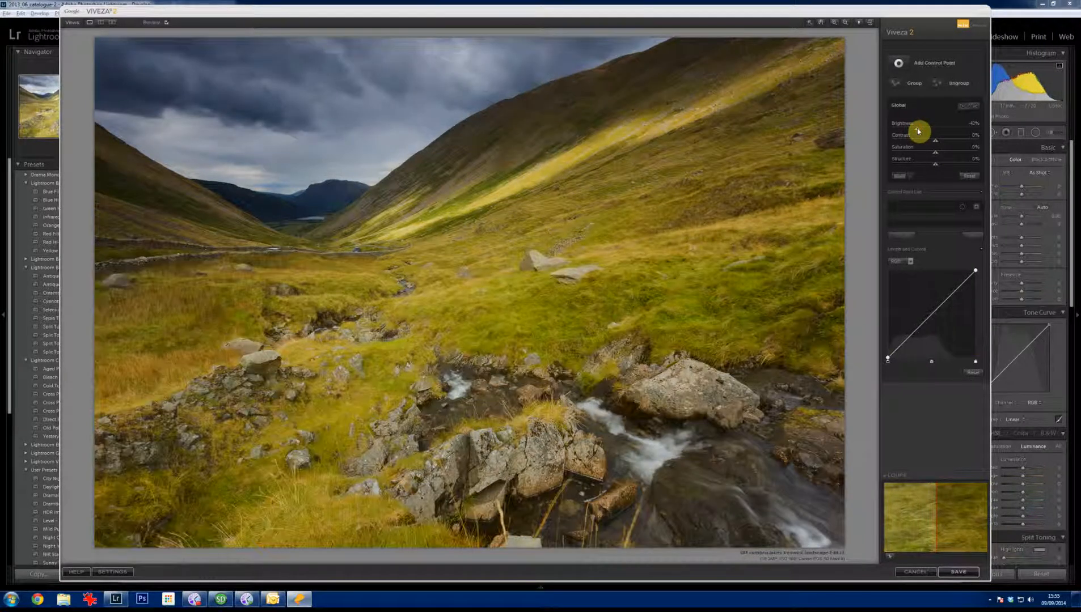
drag(917, 128, 935, 130)
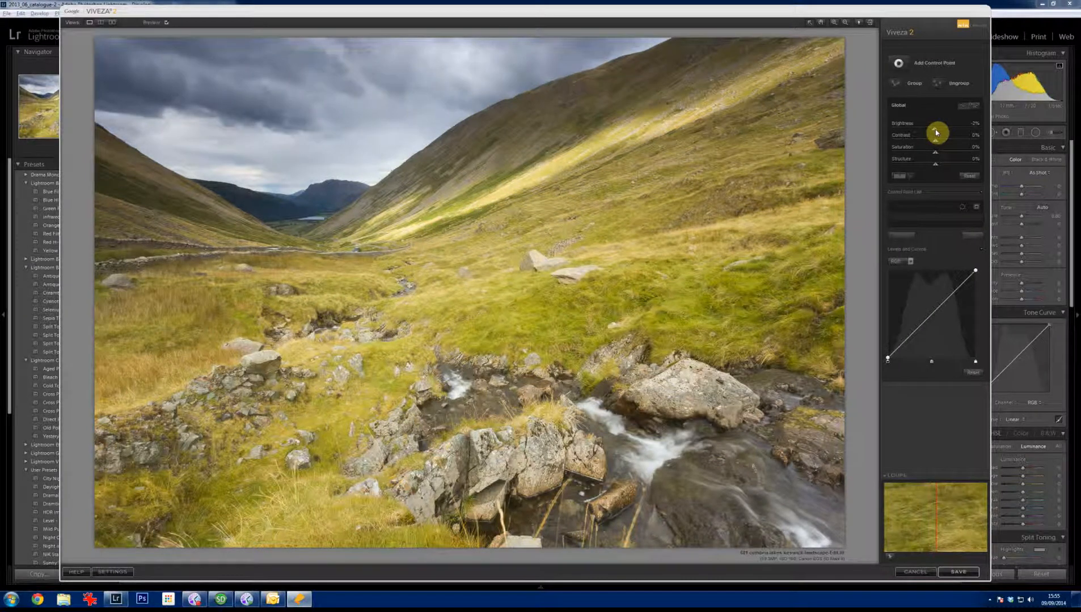
double_click(935, 130)
Step: Set the global contrast to 31% and the global saturation to 12%
drag(935, 140, 916, 141)
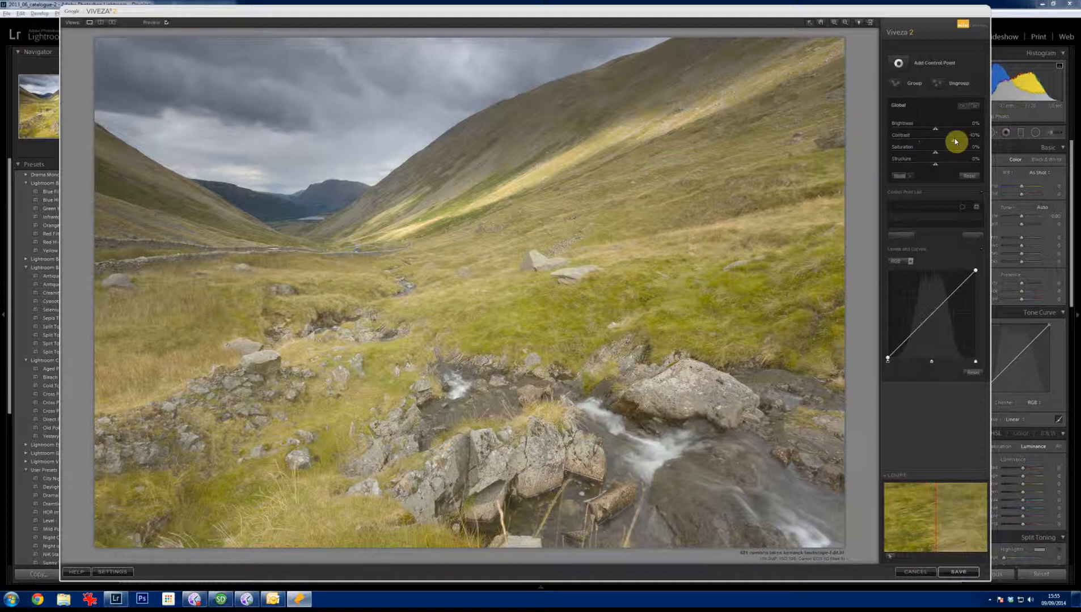
drag(955, 141, 946, 144)
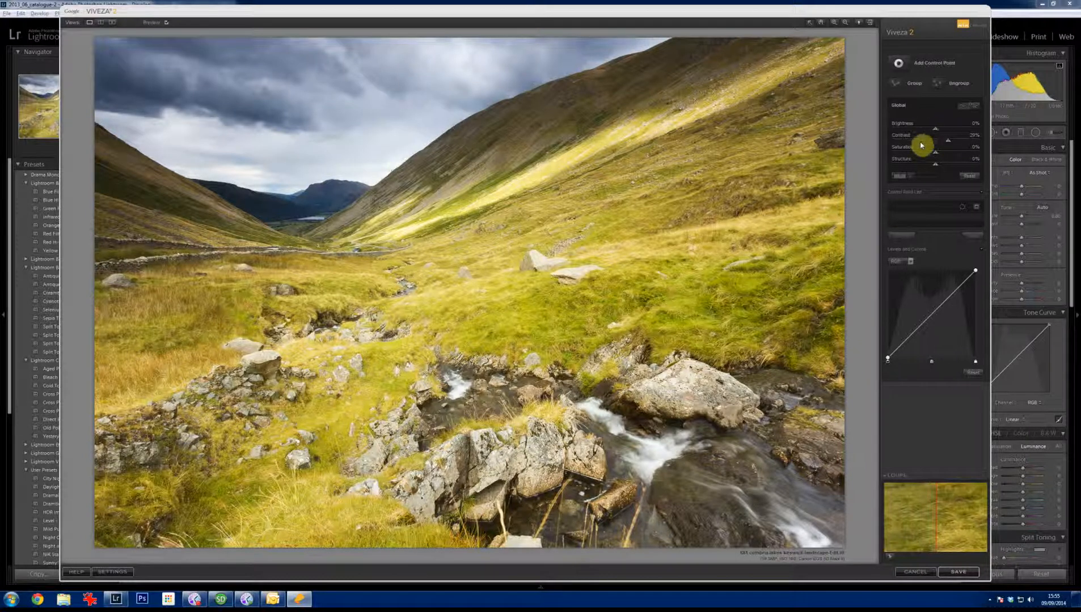
drag(935, 152, 908, 153)
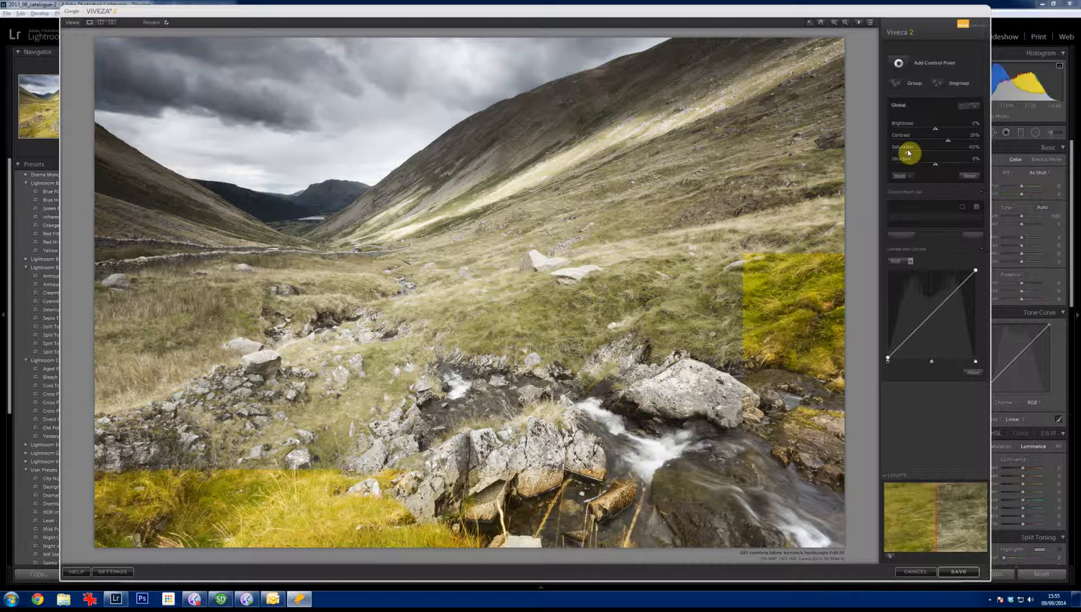
drag(907, 152, 962, 154)
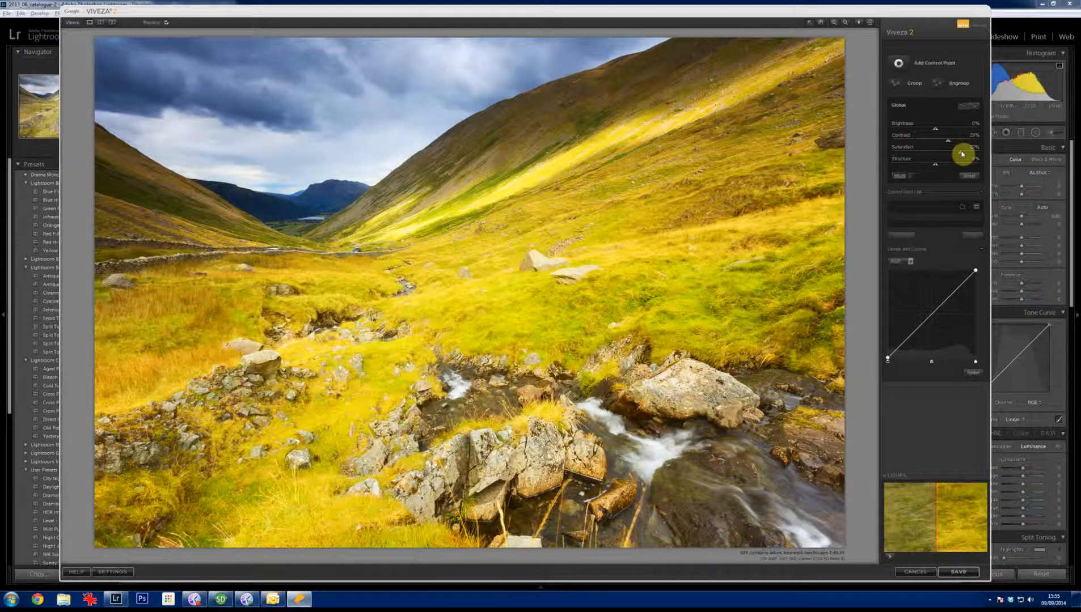
drag(961, 154, 943, 155)
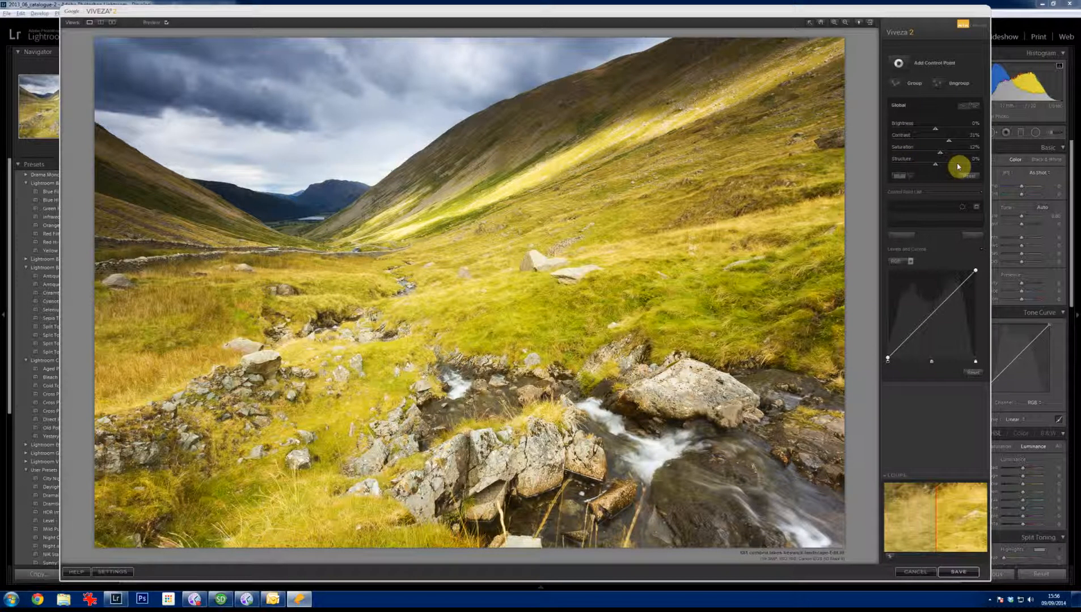
Step: Test negative and positive global structure on the foreground rocks and stream, ending at 61%
drag(958, 166, 953, 167)
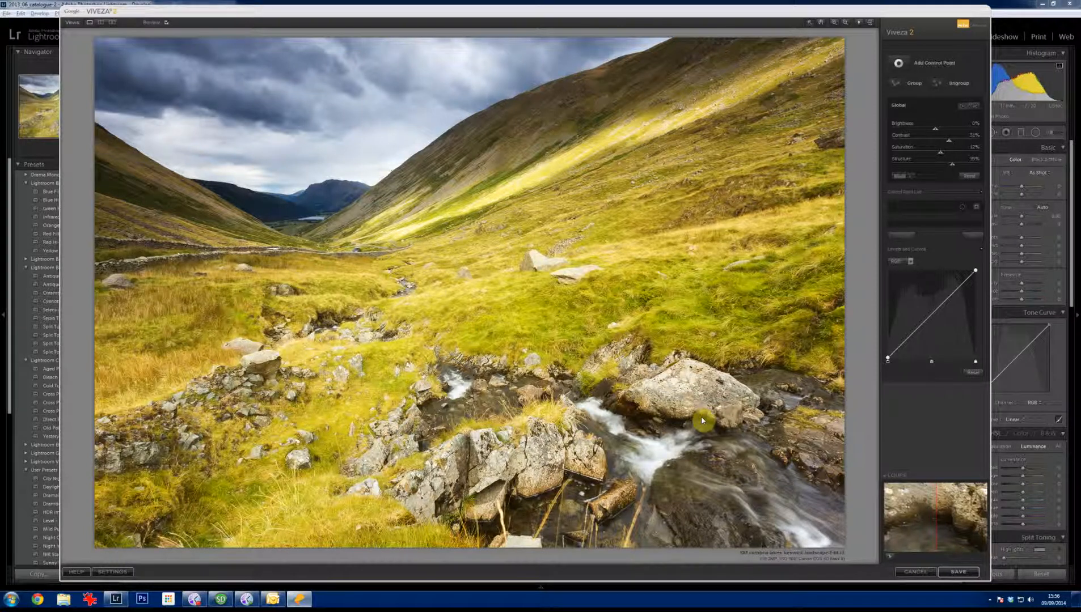
scroll(701, 420, up, 1)
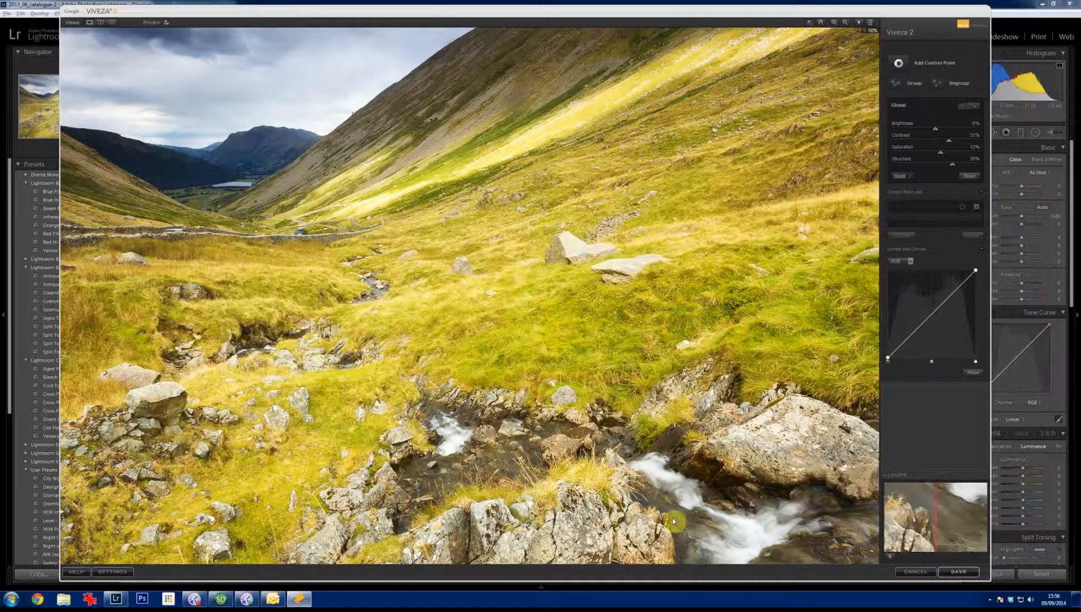
click(820, 21)
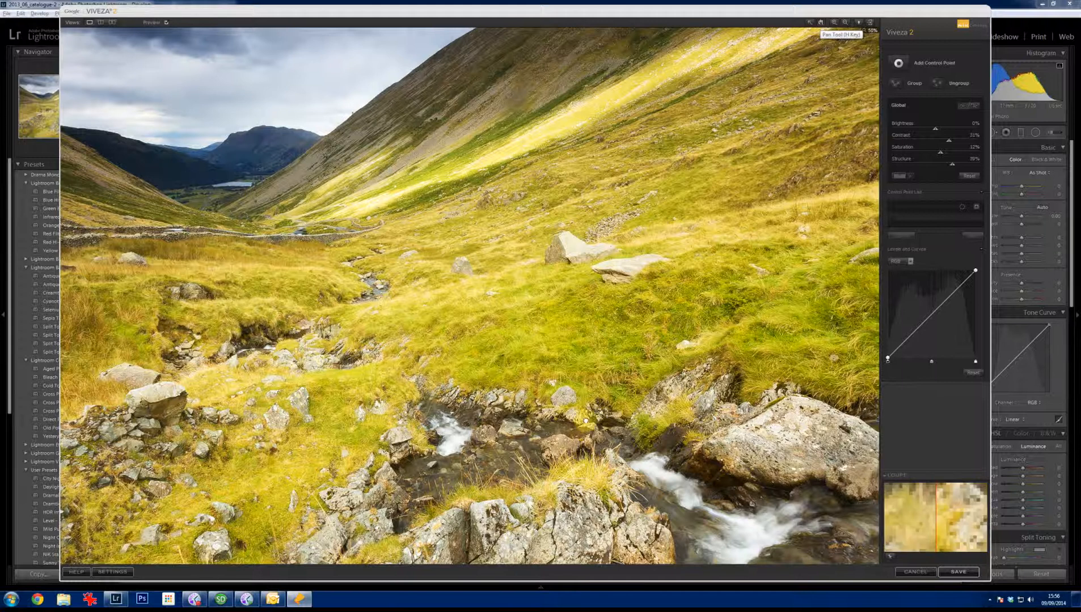
drag(586, 421, 560, 267)
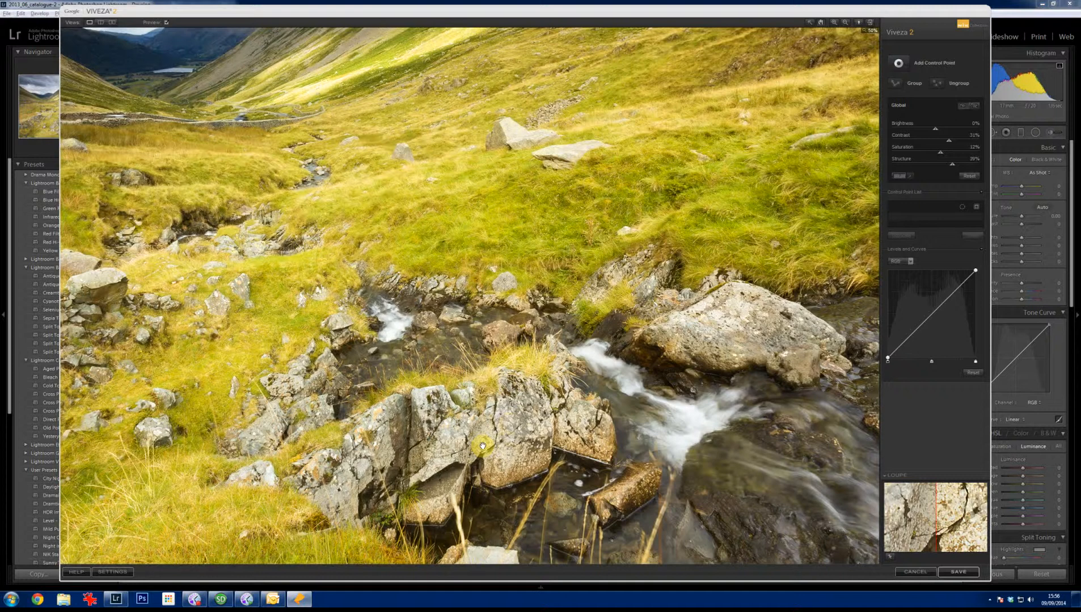
click(916, 166)
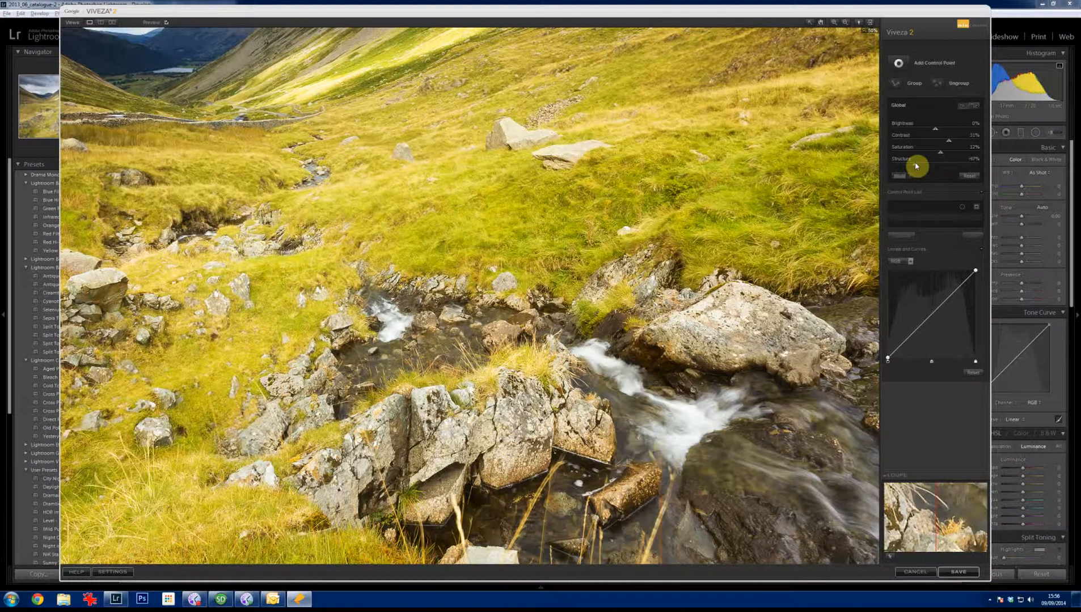
mouse_move(916, 165)
mouse_down()
mouse_move(963, 166)
mouse_move(926, 180)
mouse_up()
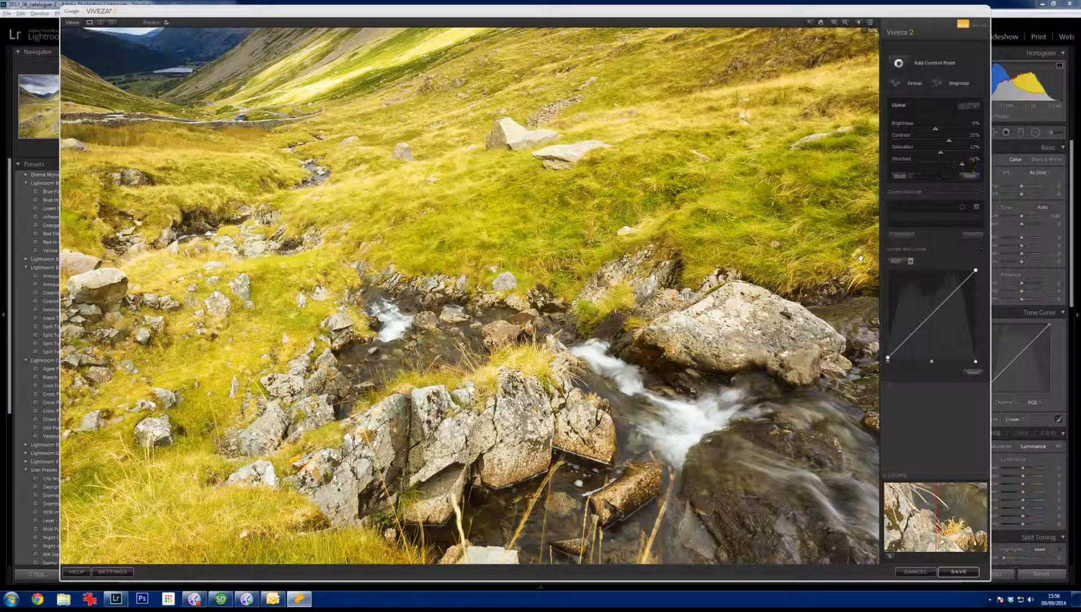
click(701, 415)
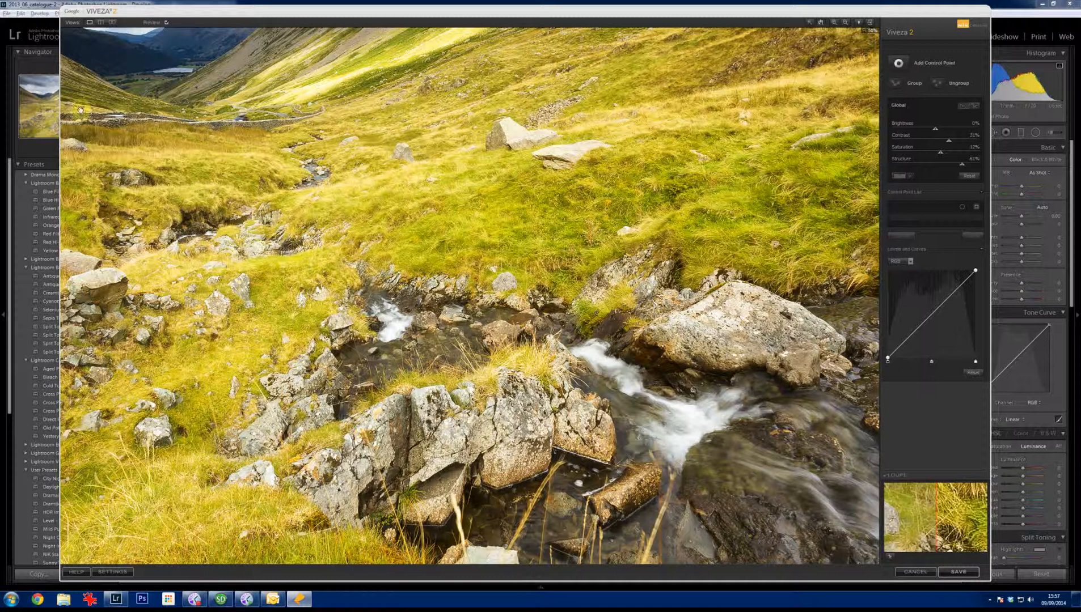
Step: Compare the original and adjusted versions in the split preview across the foreground rocks, stream and hillside
click(102, 24)
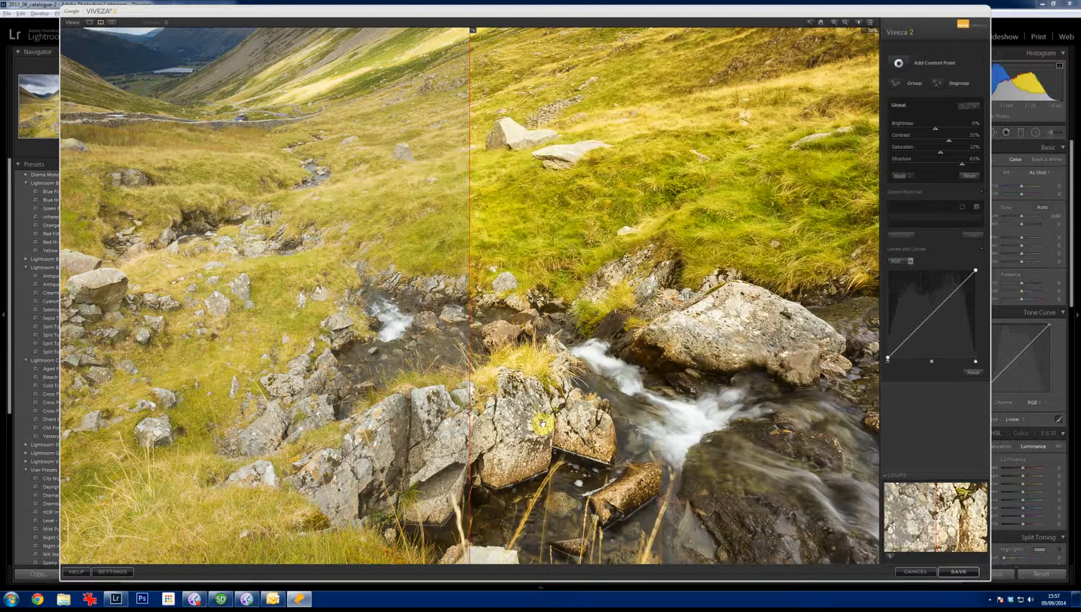
drag(537, 418, 458, 390)
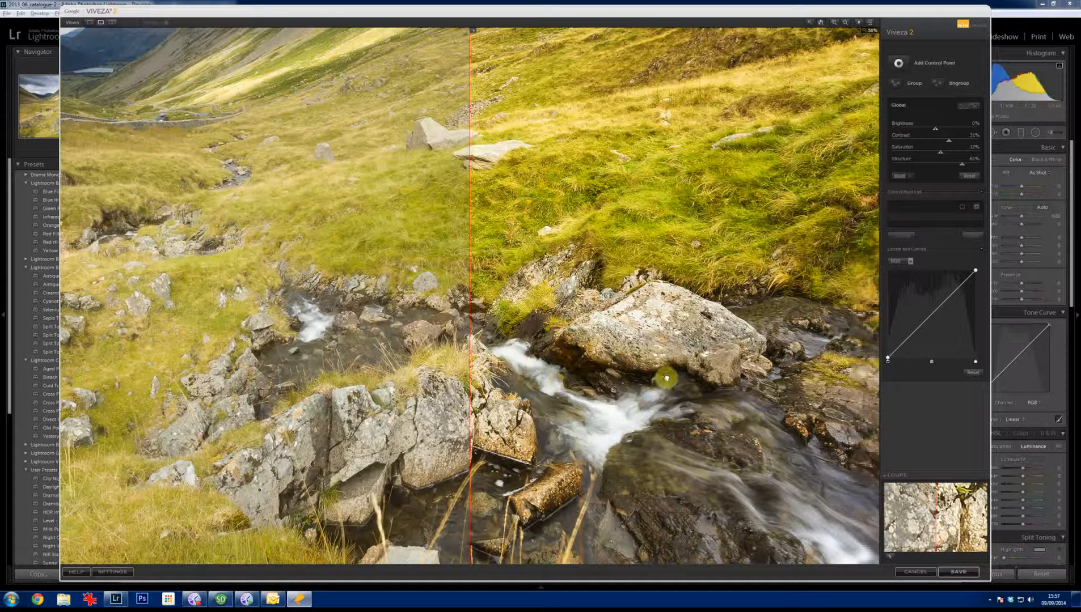
drag(590, 379, 575, 381)
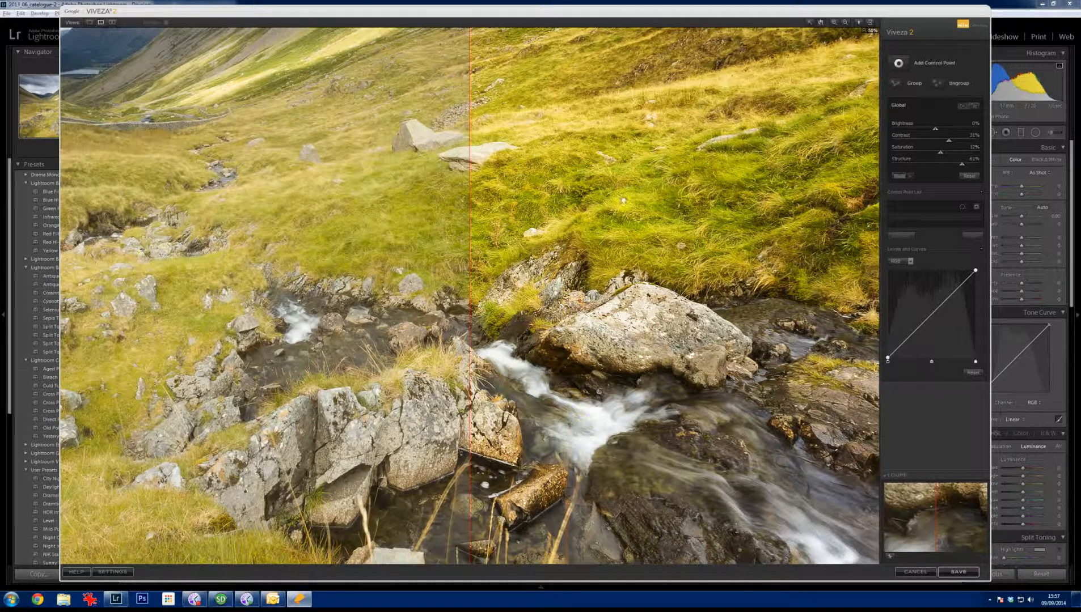
drag(640, 159, 713, 272)
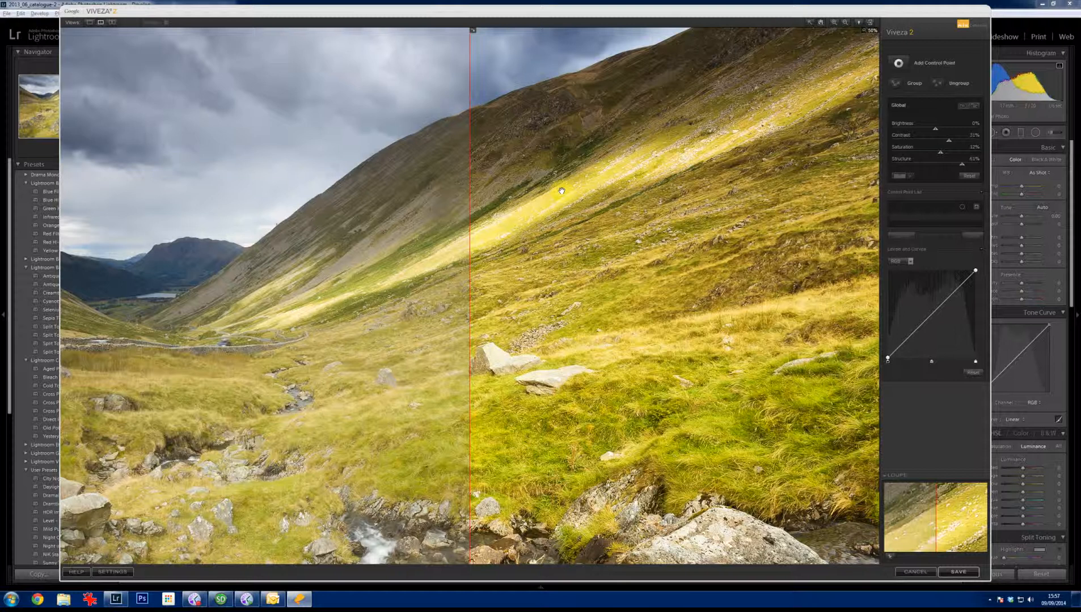
click(447, 162)
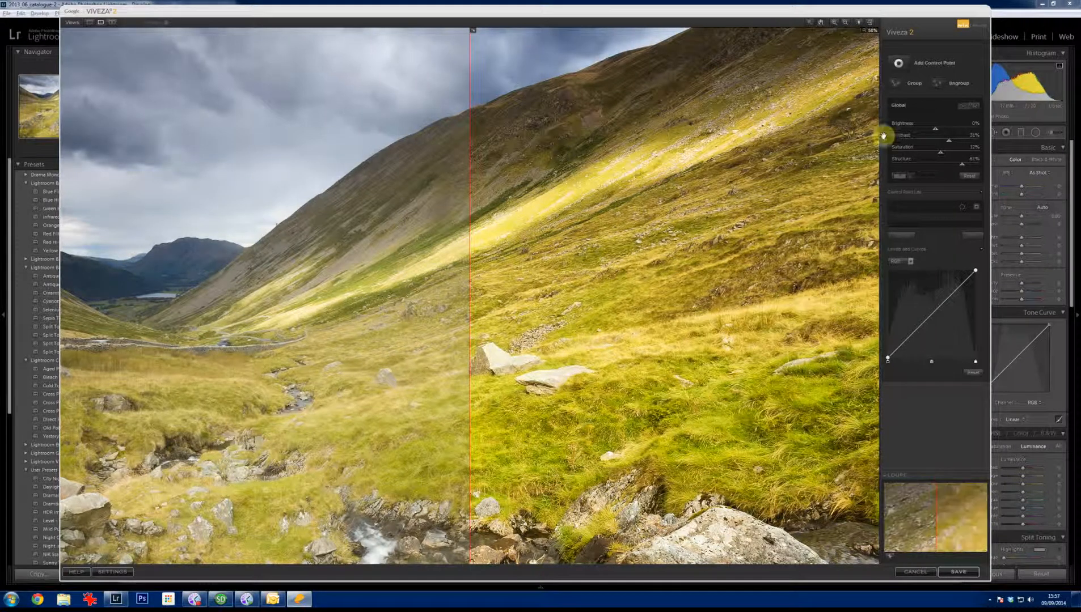
Step: Set the global structure to 46% and return to the single image view of the whole photo
mouse_move(940, 165)
mouse_down()
mouse_move(933, 160)
mouse_move(958, 166)
mouse_up()
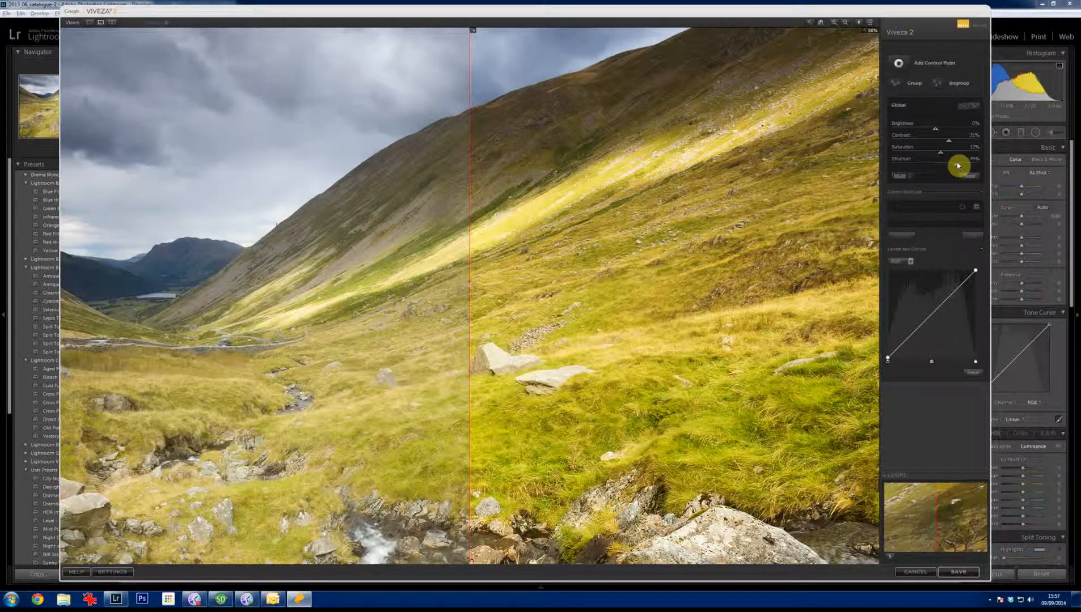
drag(957, 165, 957, 165)
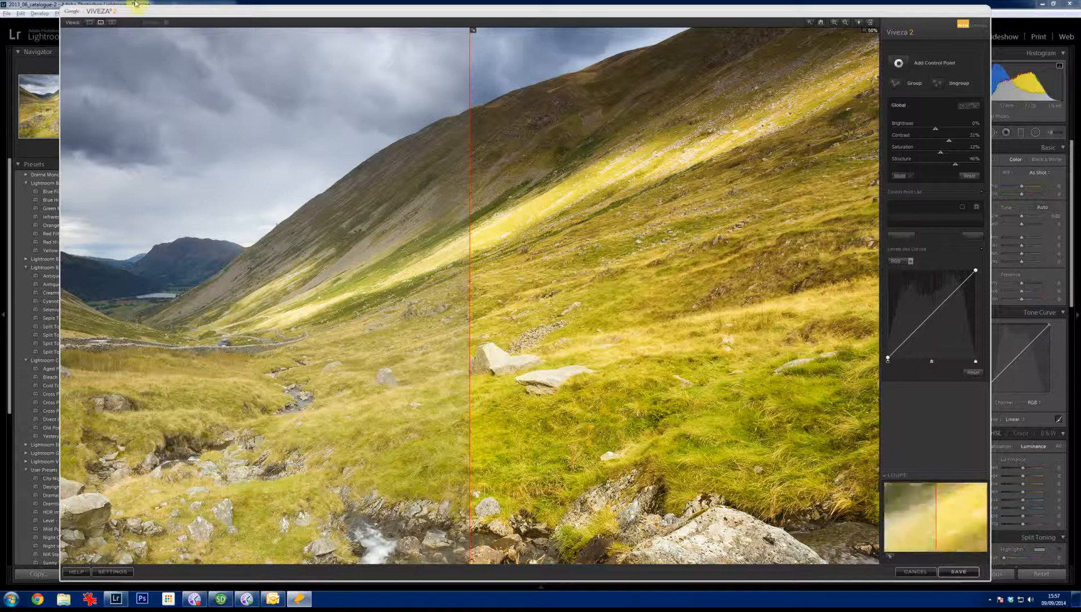
click(89, 23)
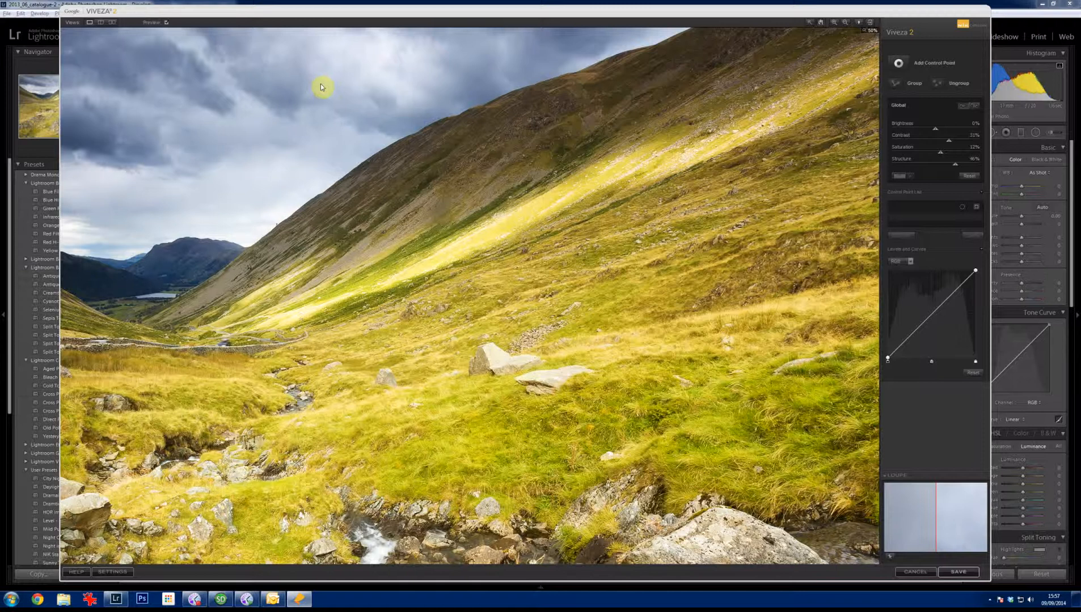
scroll(321, 87, down, 1)
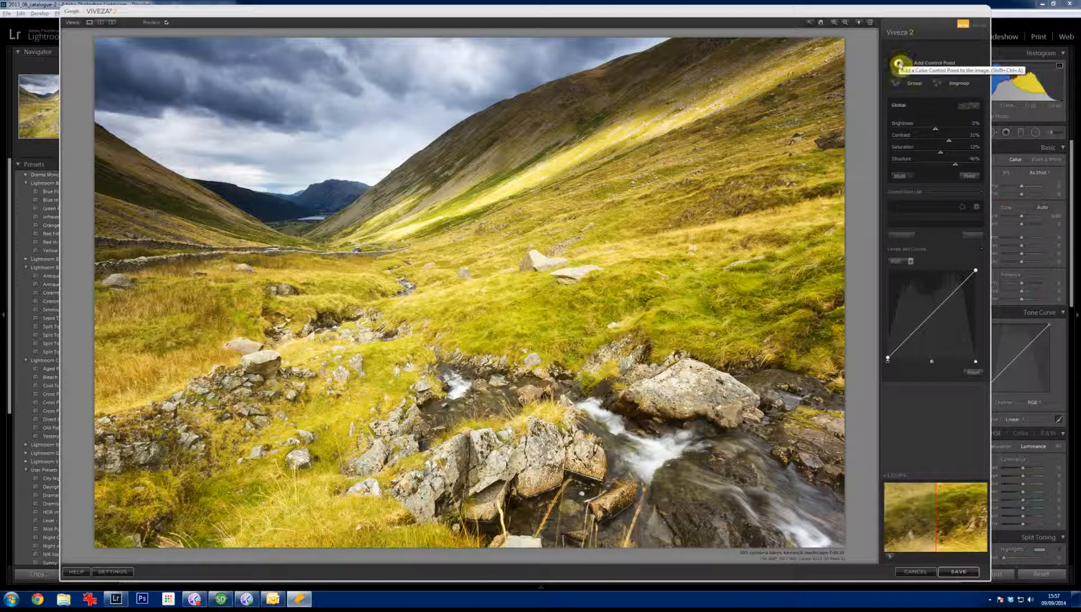
Step: Add a control point with an enlarged radius on the stream's white water and set its brightness to 42%
click(899, 64)
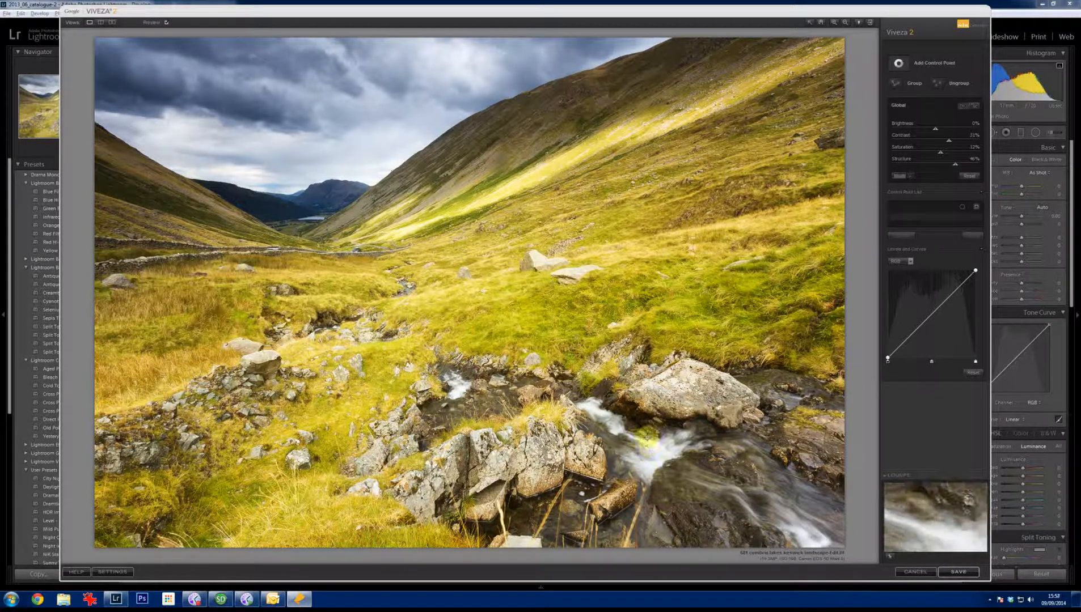
click(629, 441)
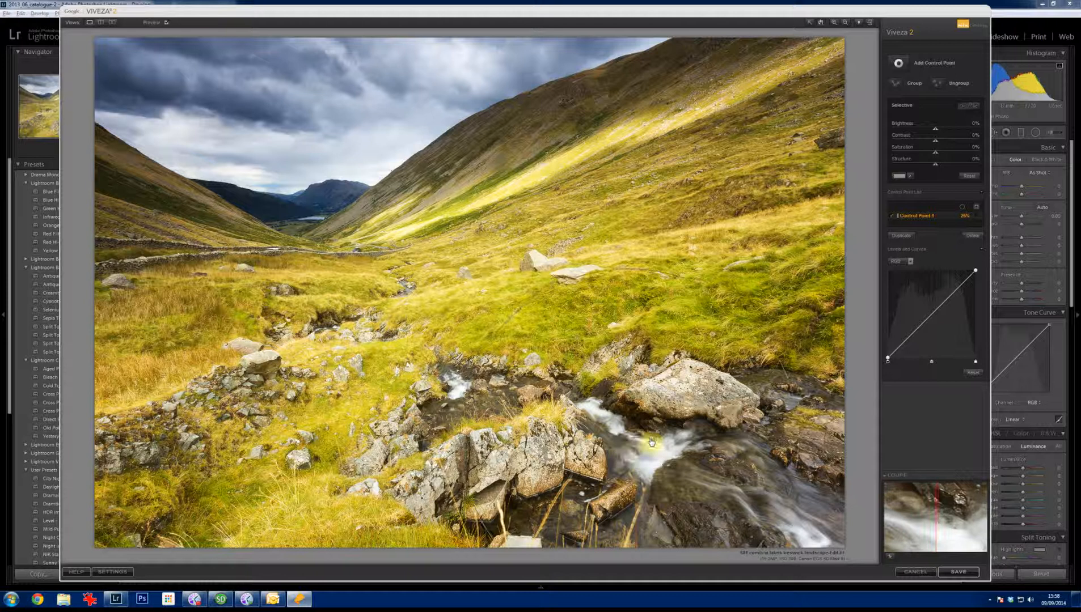
mouse_move(652, 442)
mouse_down()
mouse_move(631, 442)
mouse_move(640, 446)
mouse_up()
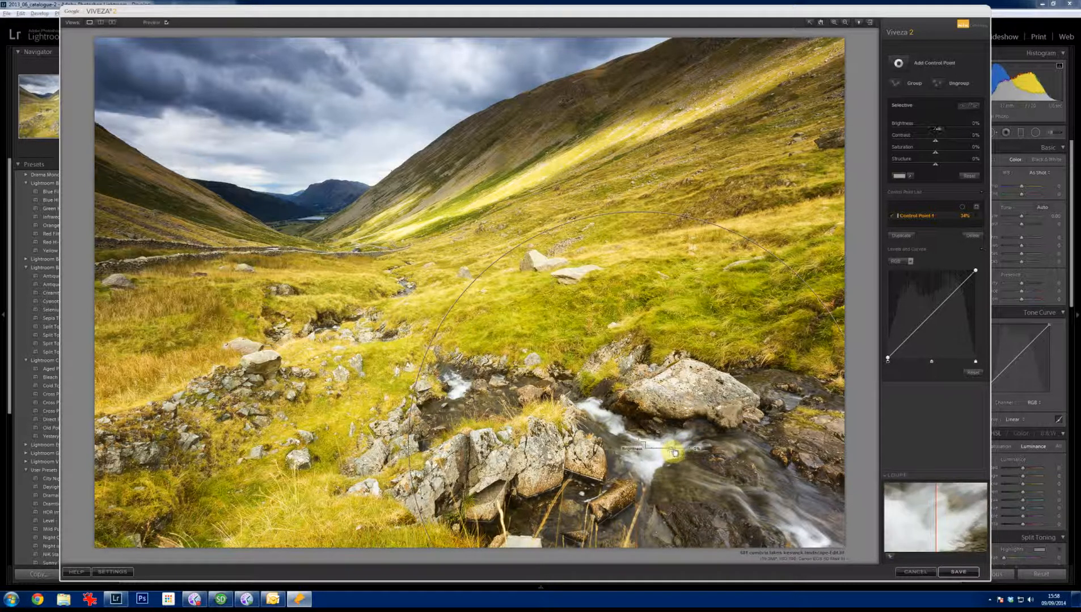
mouse_move(674, 453)
mouse_down()
mouse_move(686, 454)
mouse_move(657, 458)
mouse_move(678, 454)
mouse_up()
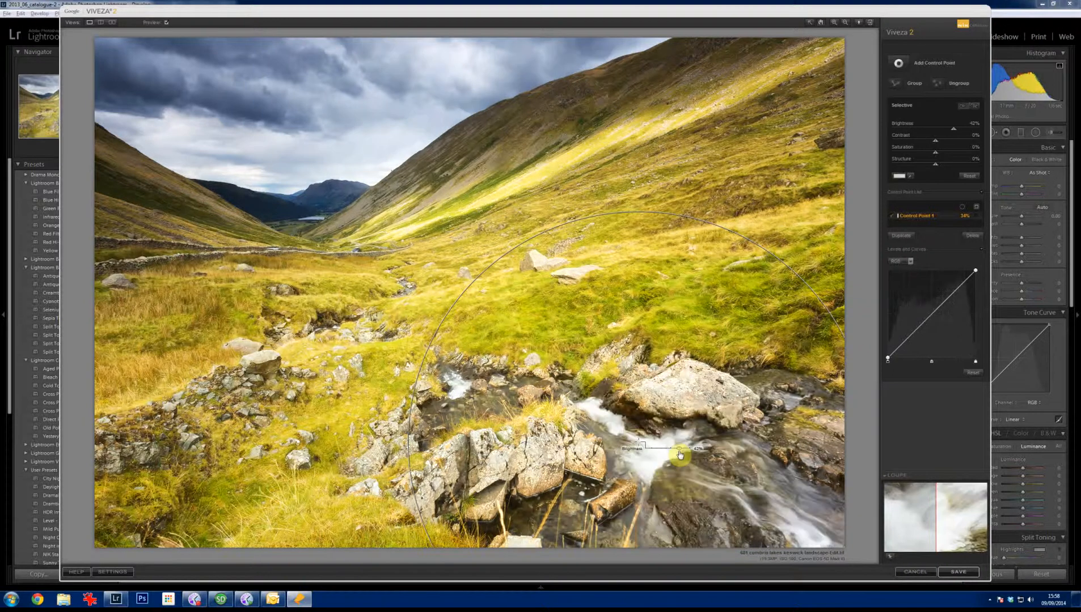
Step: Set the stream control point's brightness to 24%, reduce its radius around the white water, and set its structure to 57%
drag(680, 455, 676, 455)
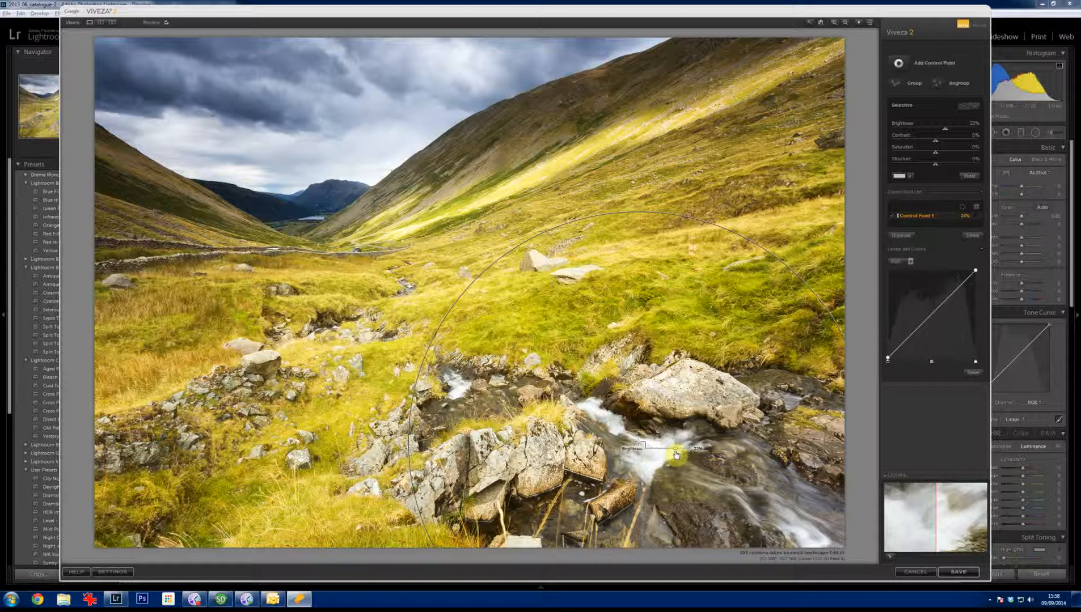
drag(675, 455, 679, 455)
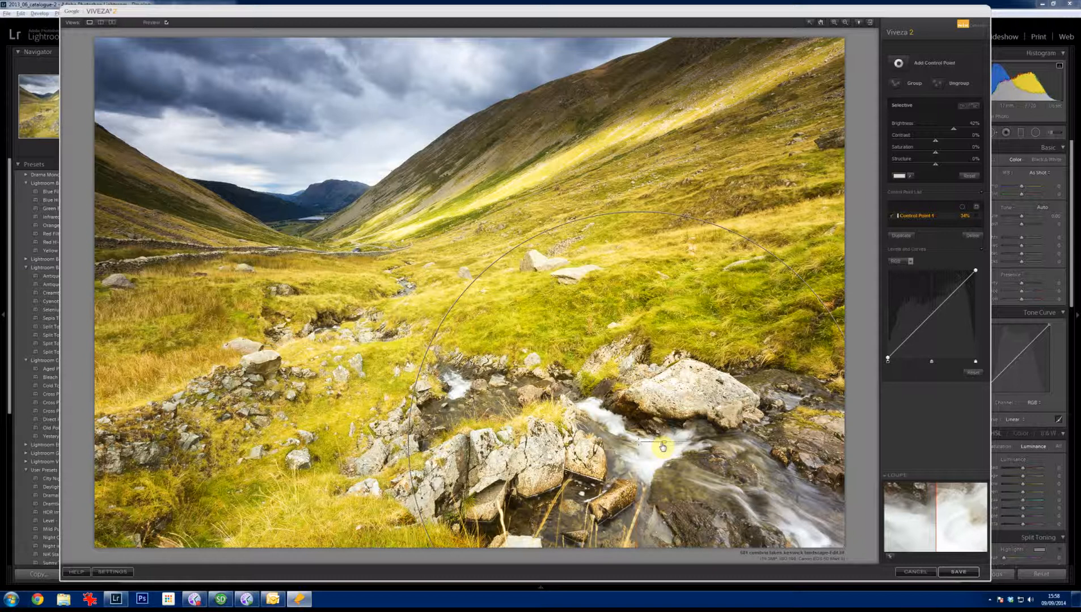
drag(660, 447, 659, 447)
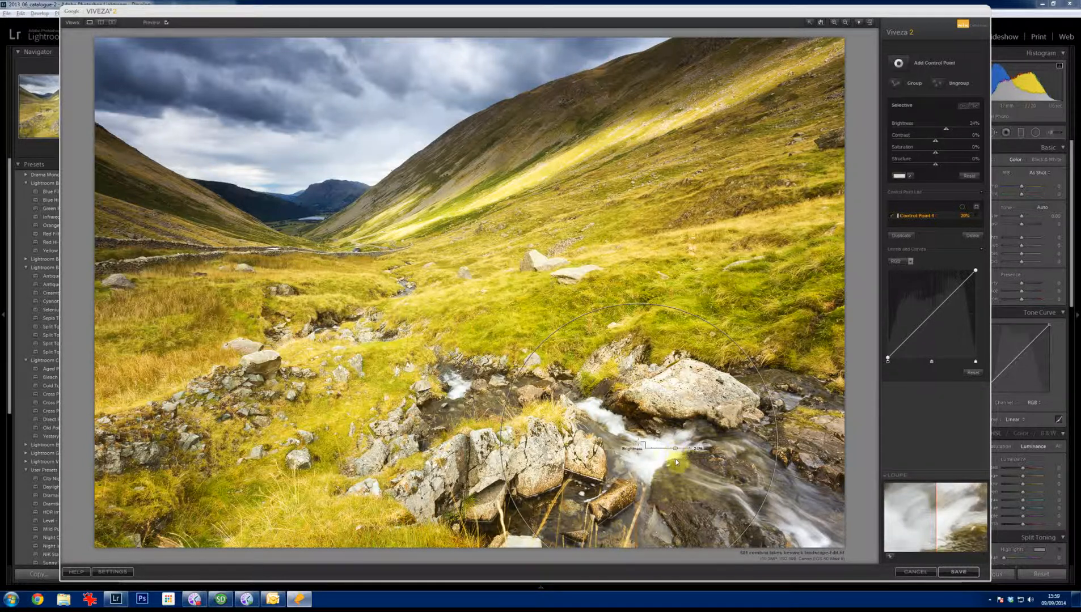
drag(678, 472, 683, 472)
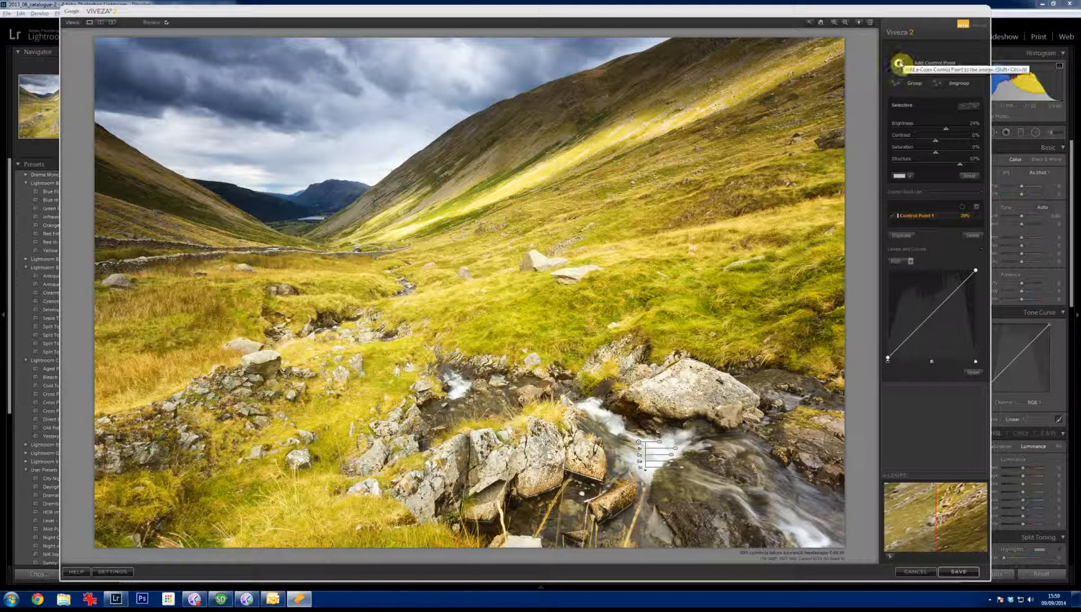
Step: Add a control point on the dark clouds, try full darkening, and set its brightness to -38%
click(899, 64)
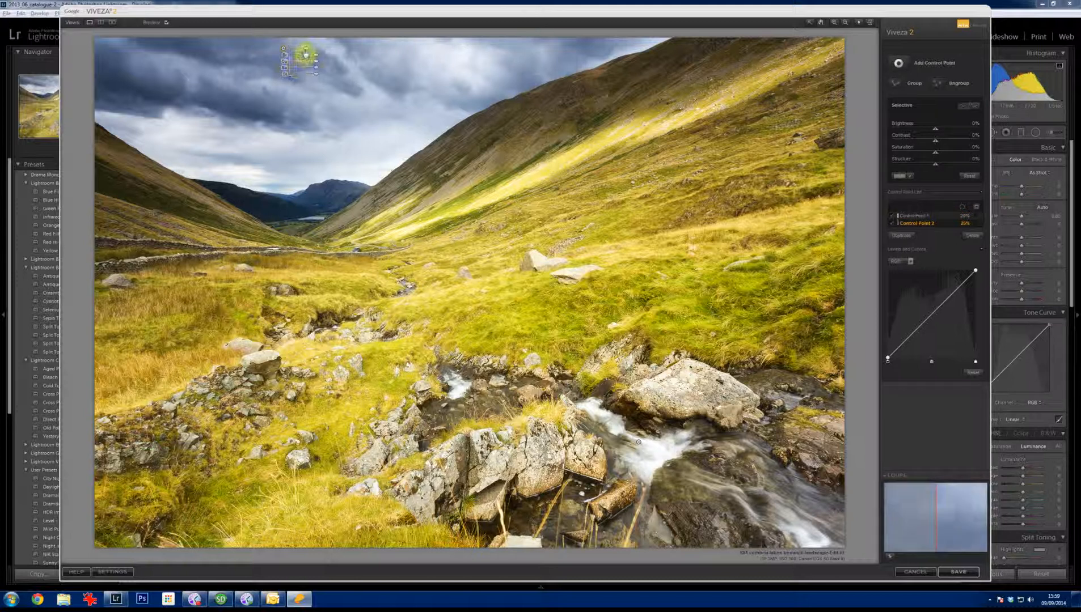
click(306, 53)
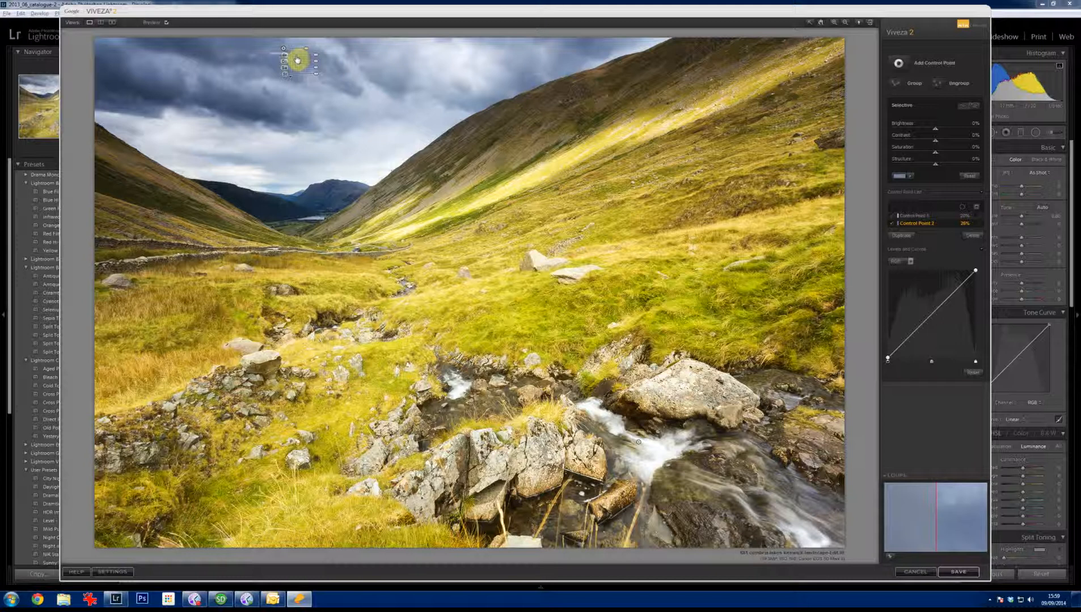
click(297, 57)
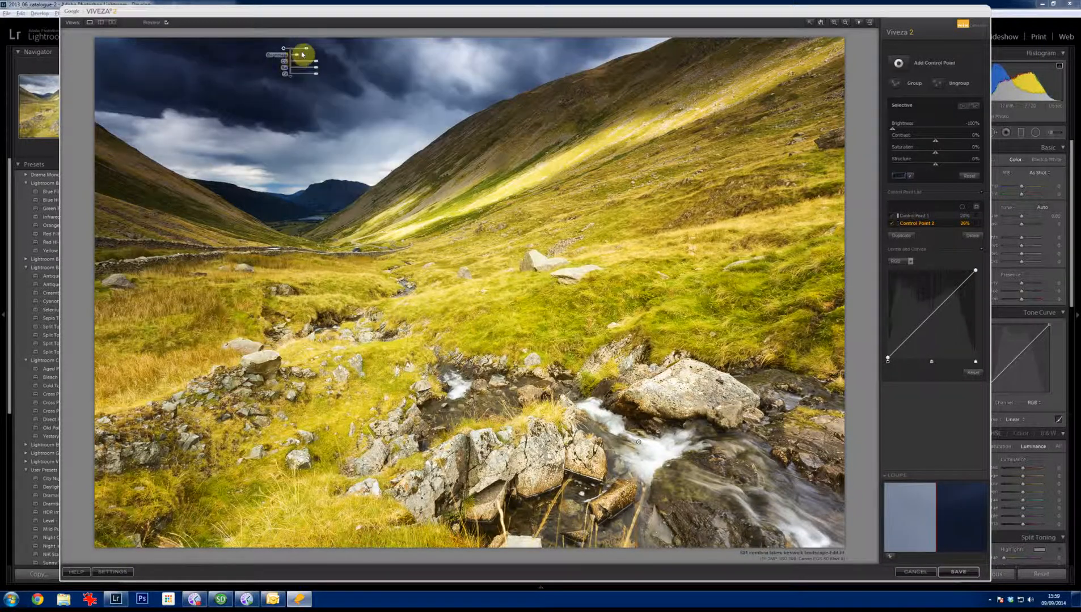
drag(304, 52, 310, 59)
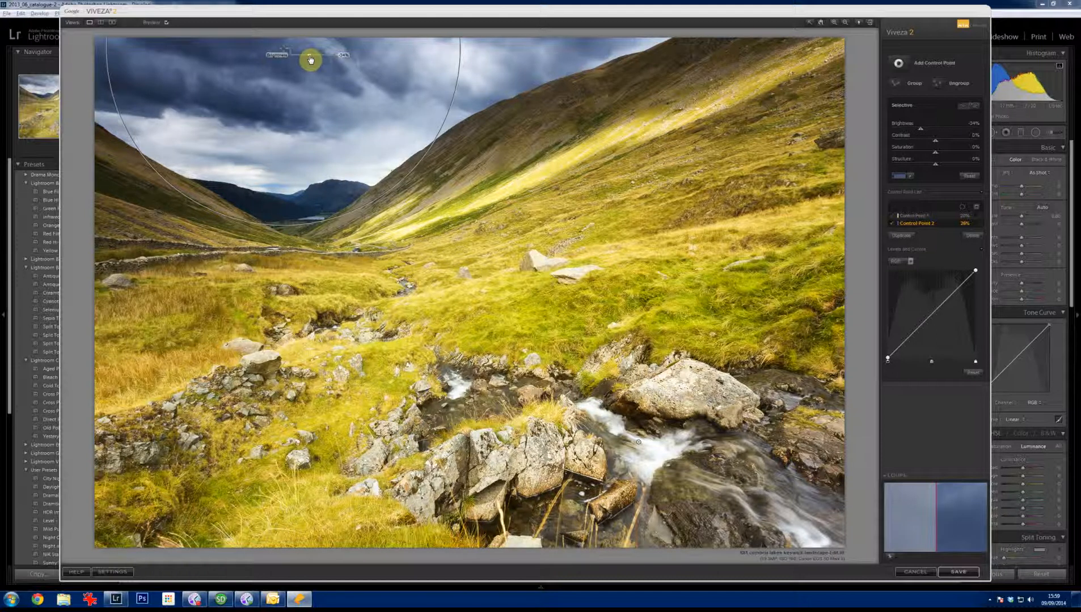
drag(310, 60, 310, 59)
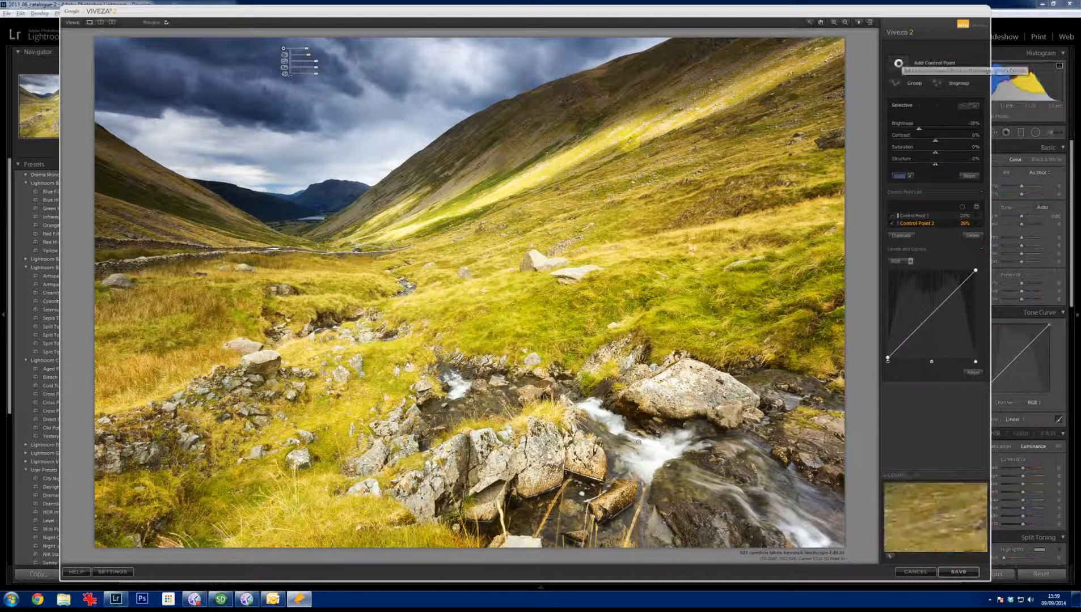
Step: Add a control point on the sunlit hillside, set its contrast to 57% and raise its structure slightly
click(630, 134)
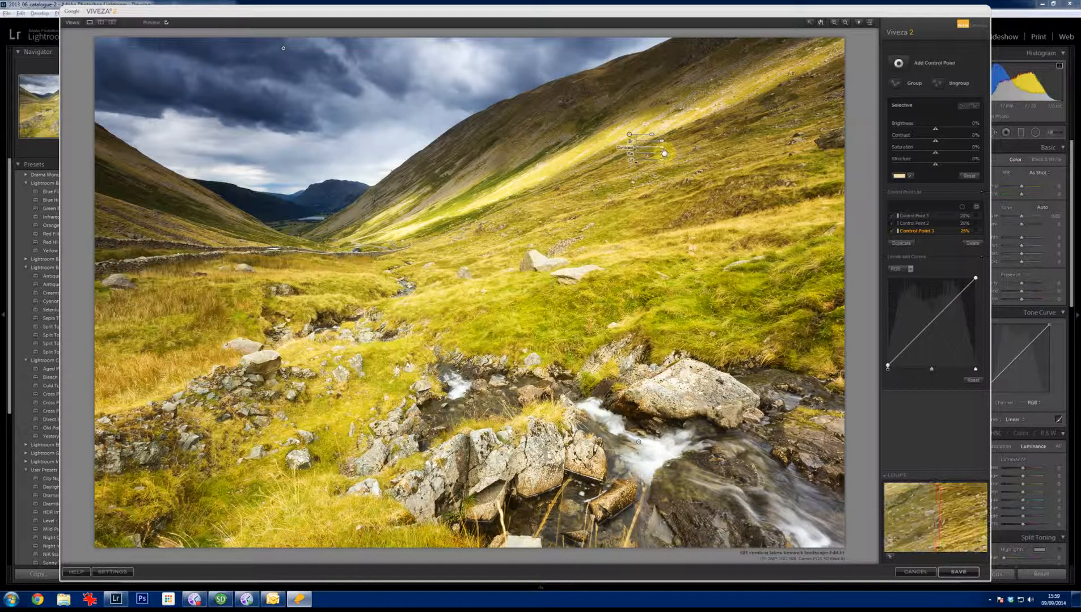
drag(670, 153, 653, 139)
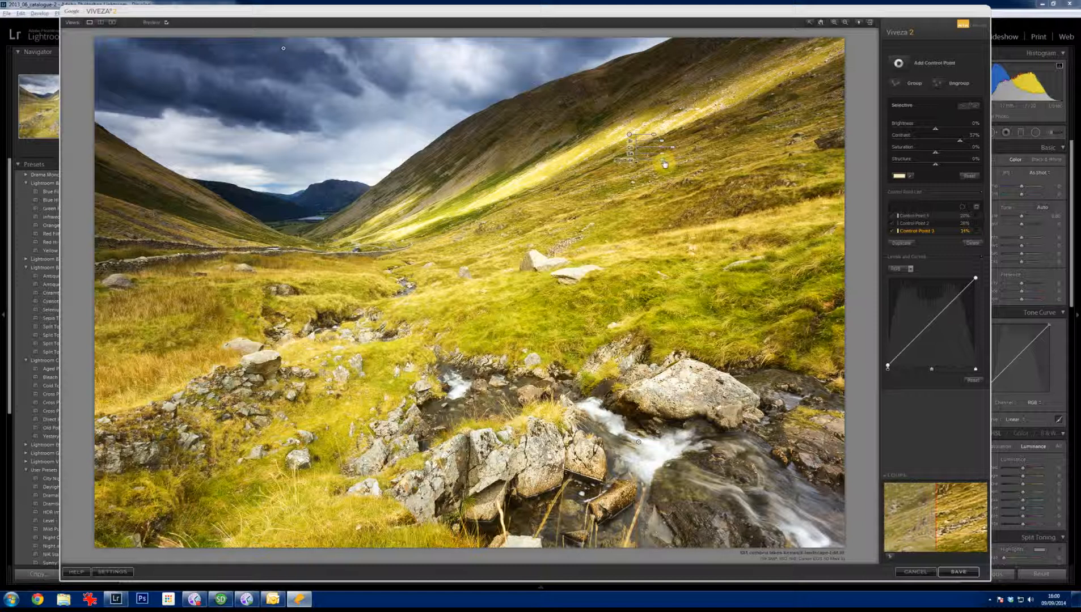
drag(665, 163, 664, 164)
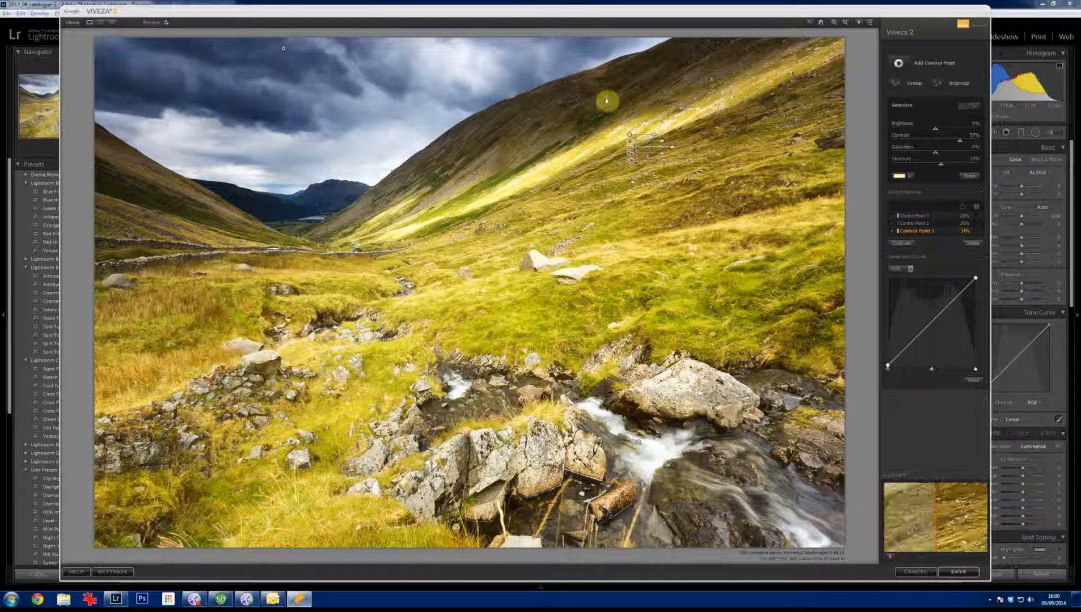
Step: Set the cloud control point's brightness to -18% and shape the RGB curve into a gentle S with two points
click(283, 49)
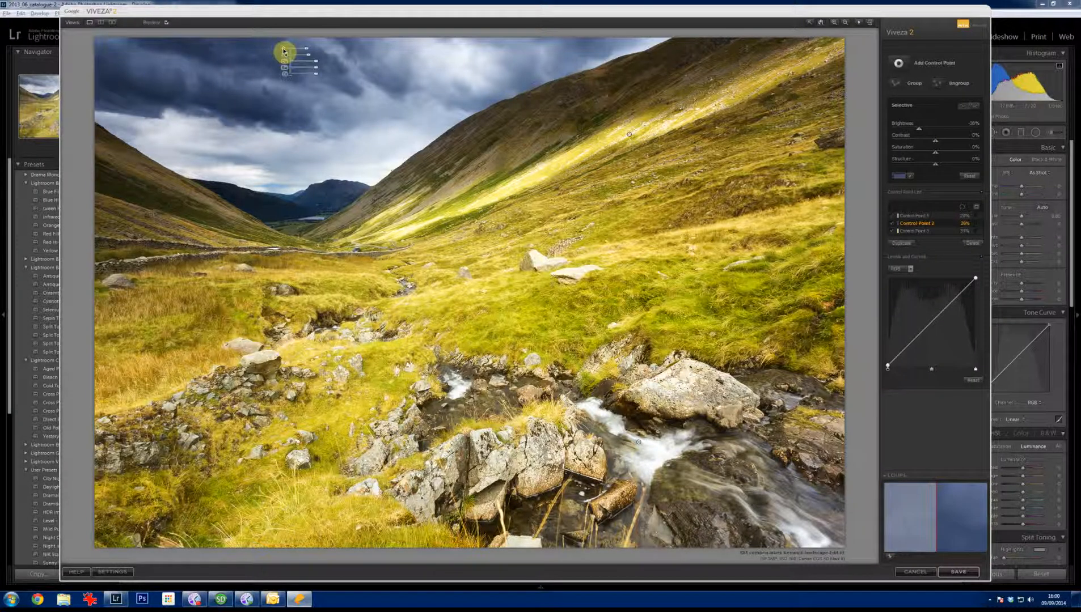
drag(309, 59, 312, 59)
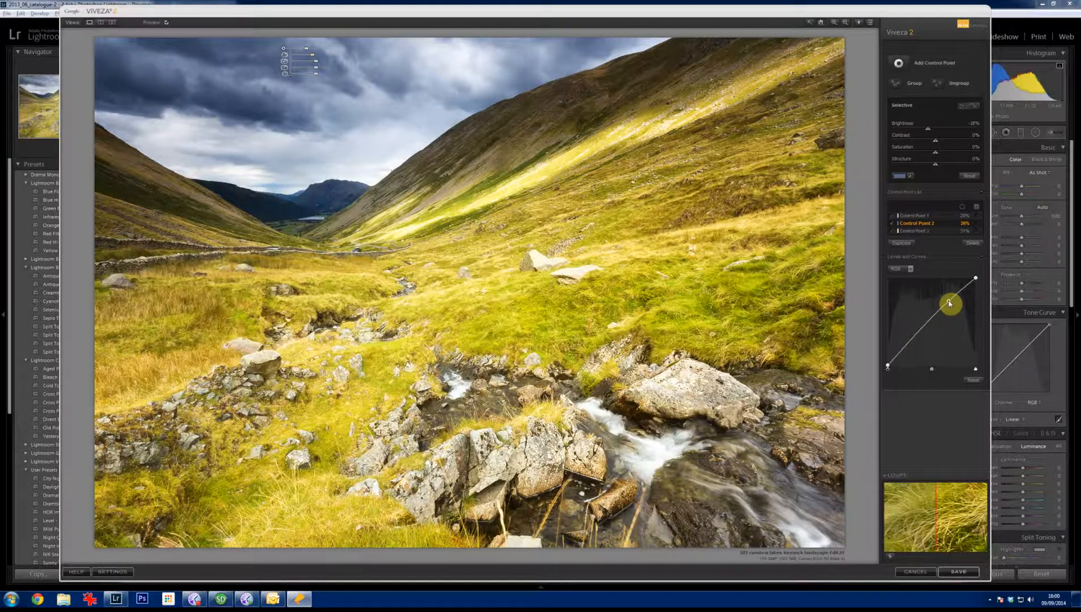
click(908, 348)
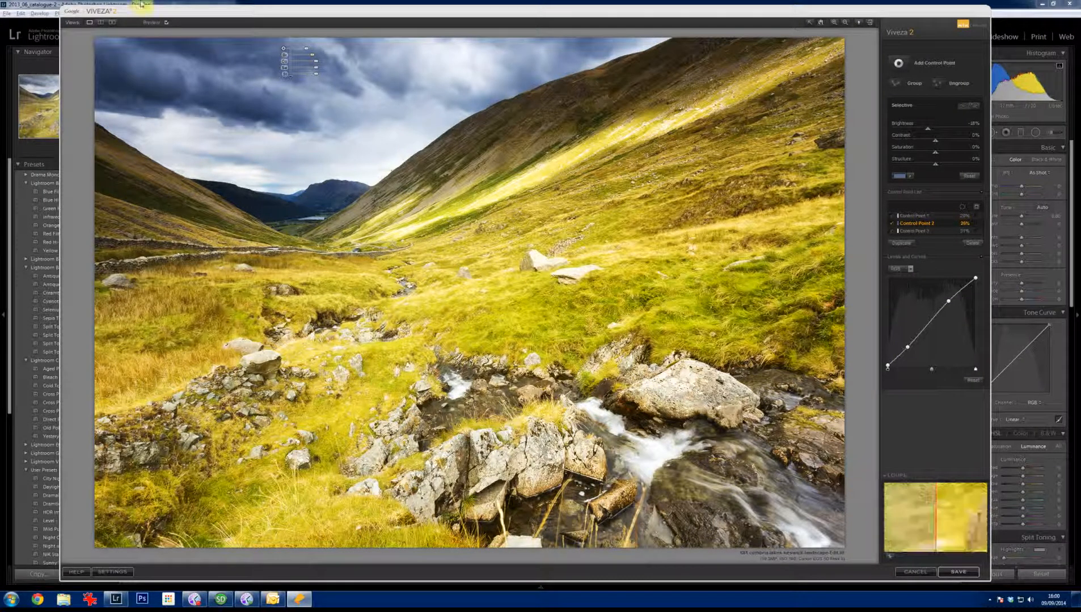
Step: Compare the original and adjusted photos in the two-image view and switch off the hillside control point to check its effect
click(112, 23)
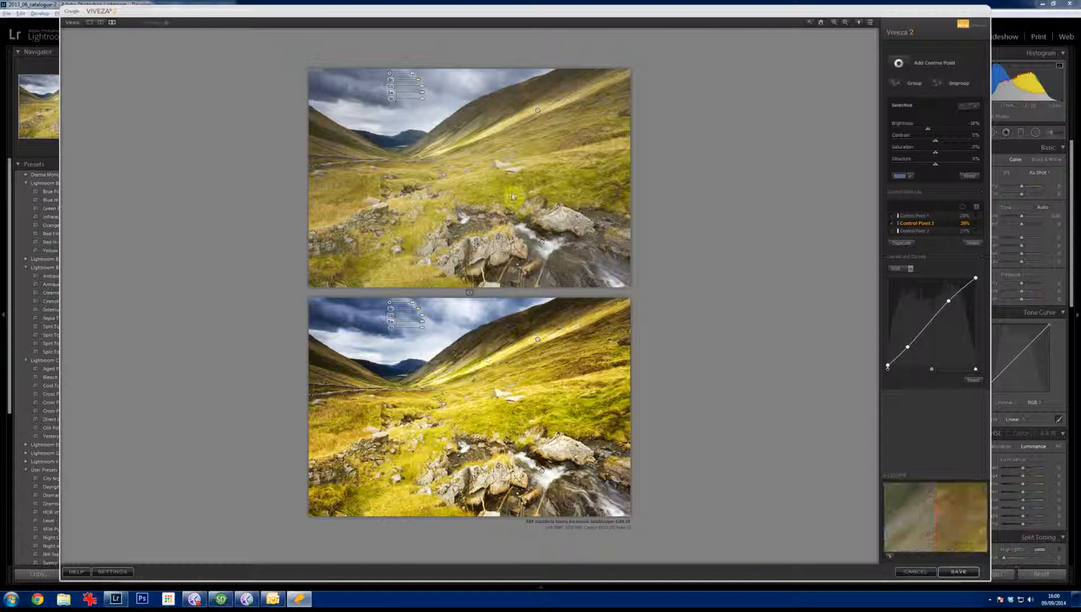
click(499, 100)
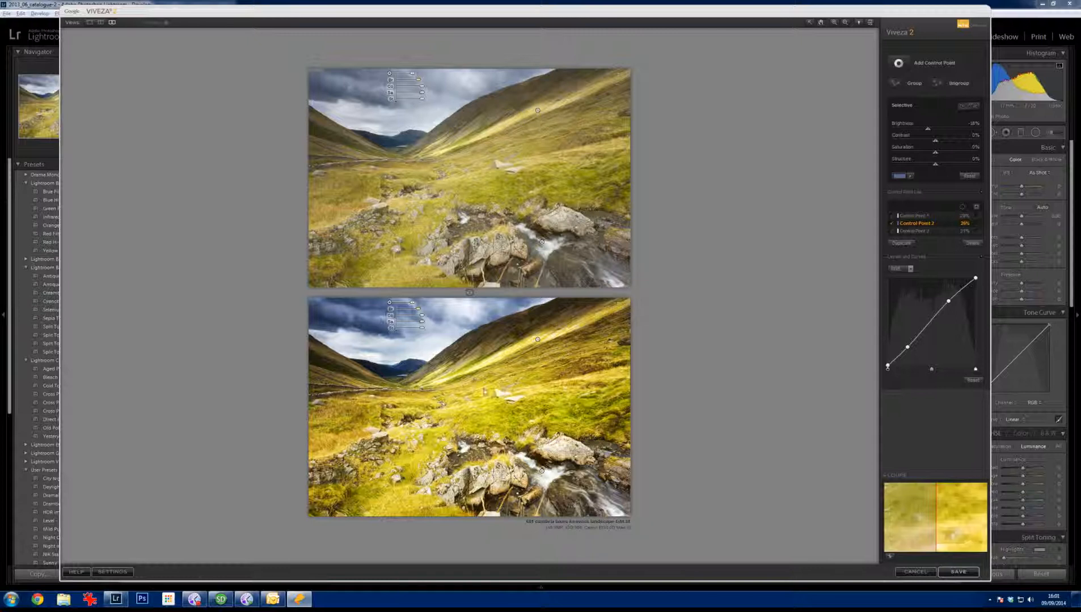
click(902, 233)
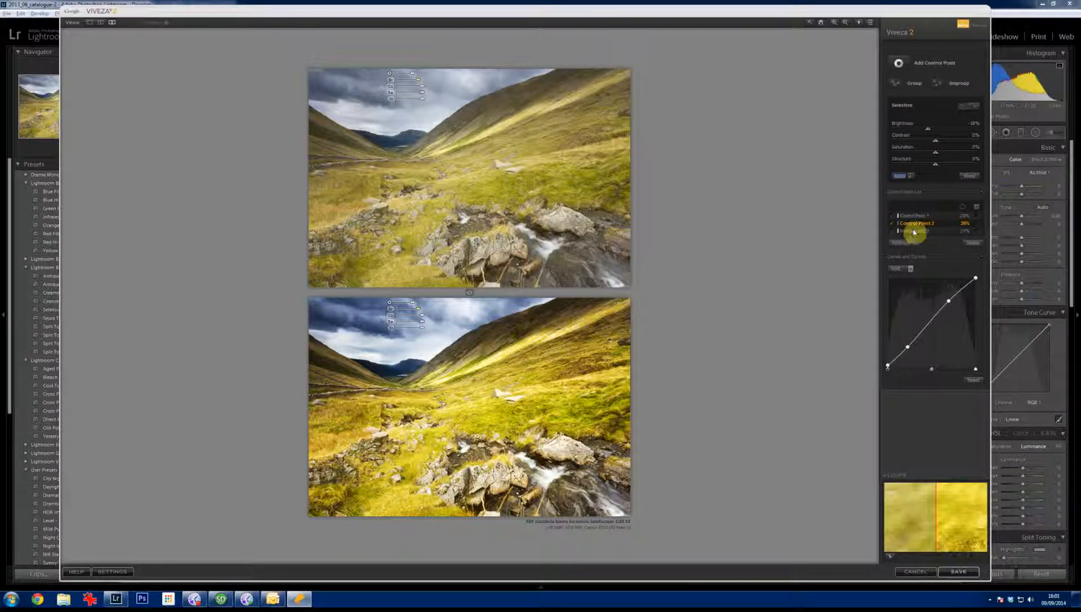